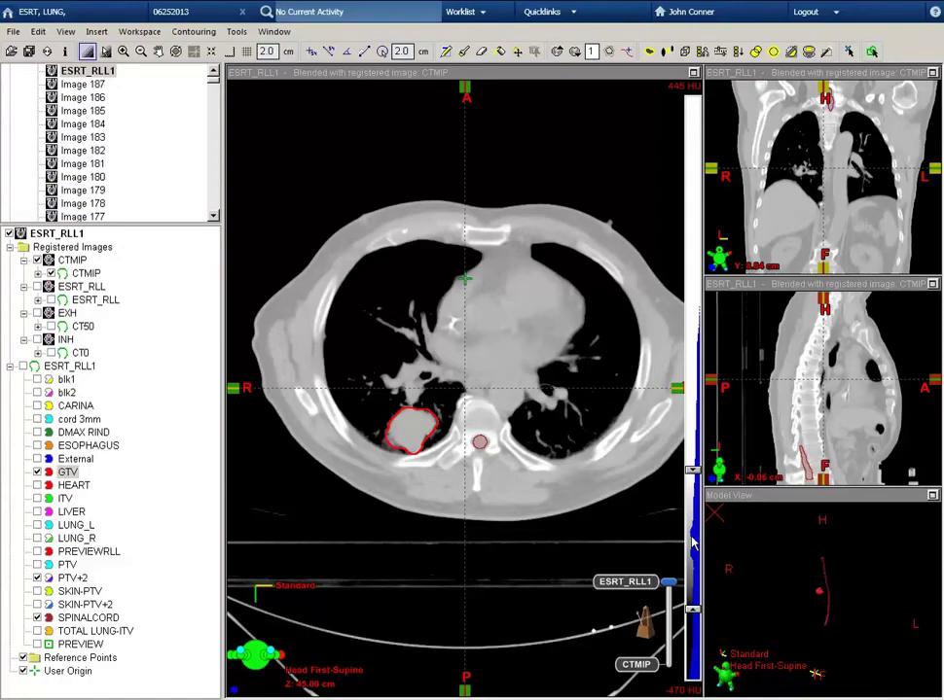
# Apply the Abdomen window/level preset, widen the window slightly, and review the GTV across slices
pyautogui.rightClick(694, 544)
pyautogui.moveTo(744, 600)
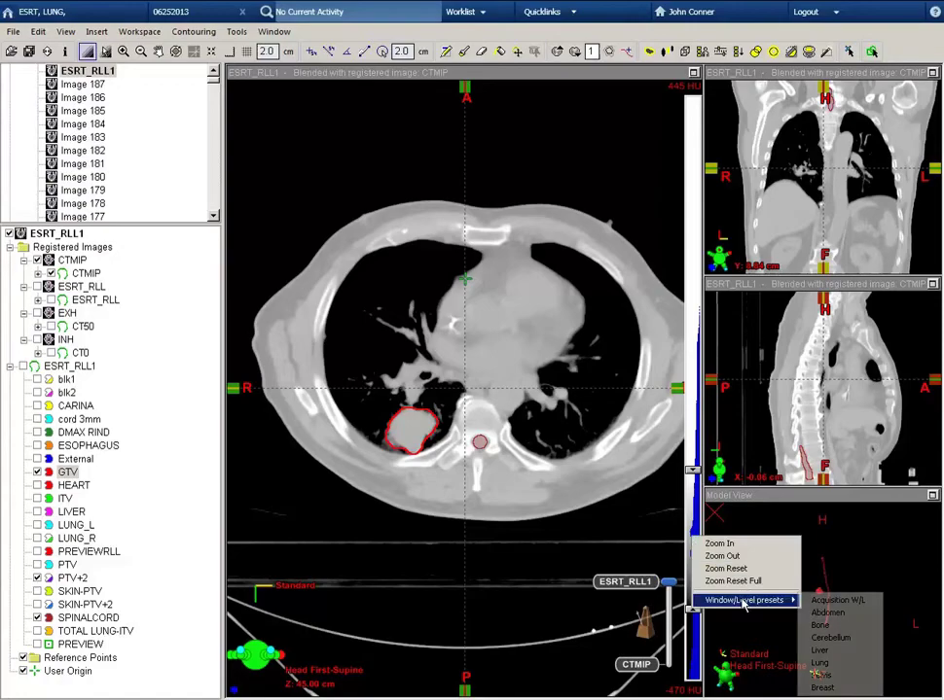
pyautogui.click(843, 615)
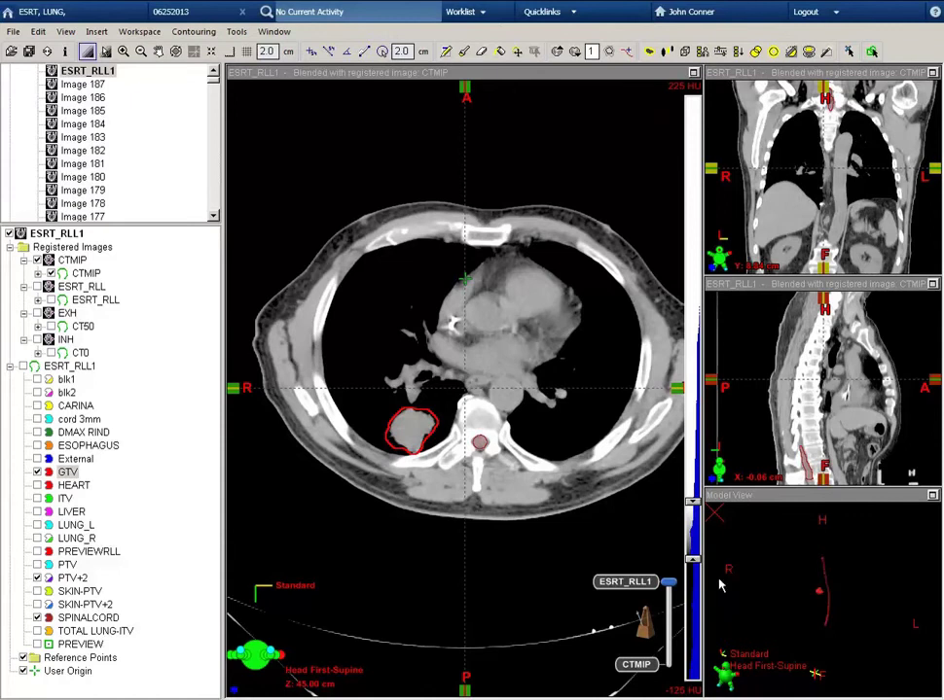
pyautogui.moveTo(699, 567); pyautogui.dragTo(699, 588)
pyautogui.scroll(5, 512, 518)
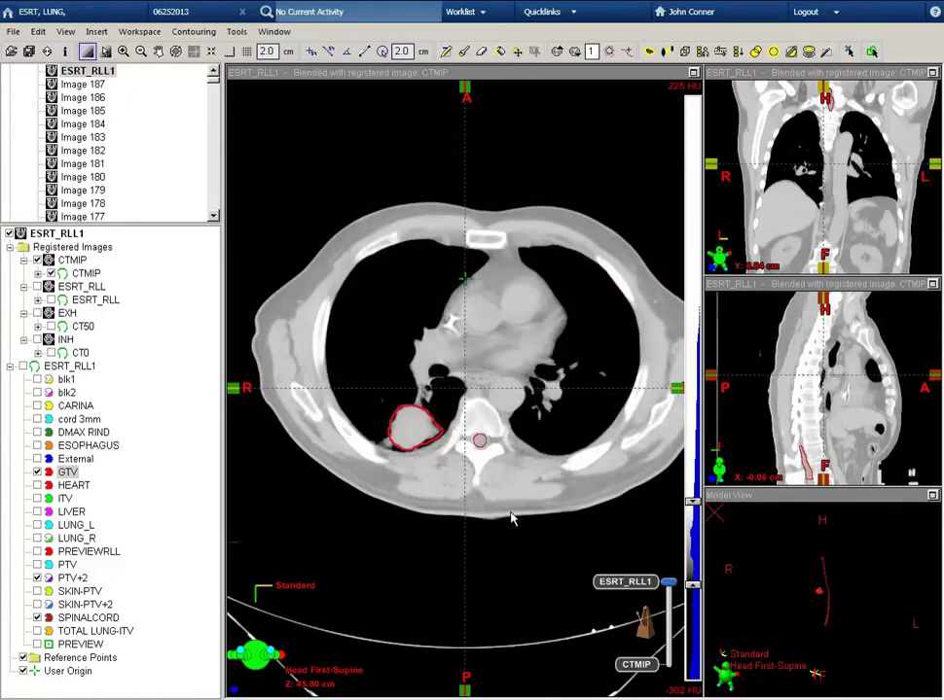
pyautogui.scroll(-8, 512, 517)
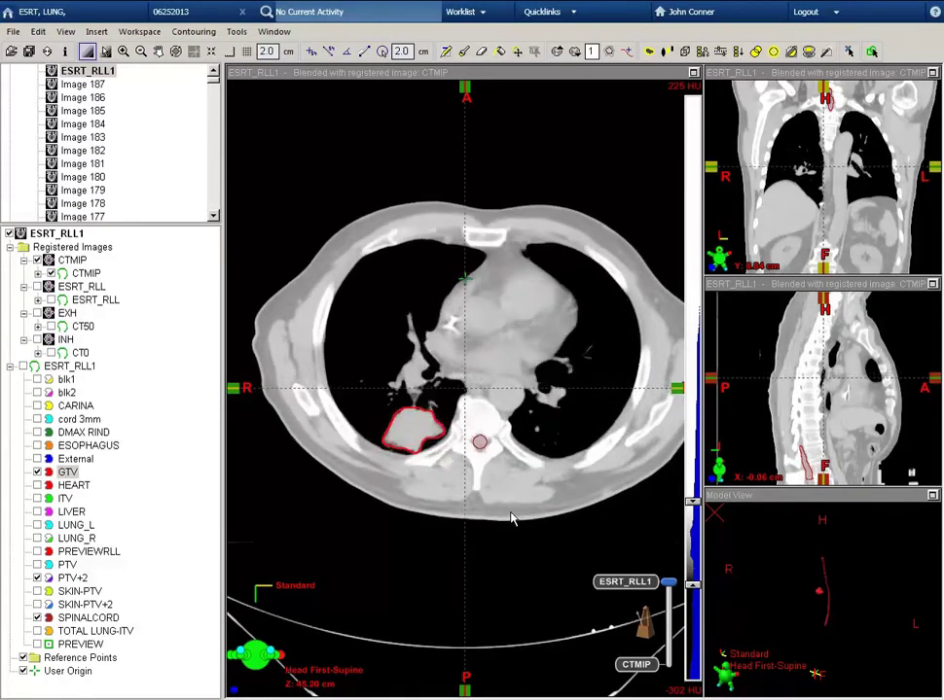
pyautogui.scroll(4, 512, 518)
pyautogui.scroll(-4, 512, 517)
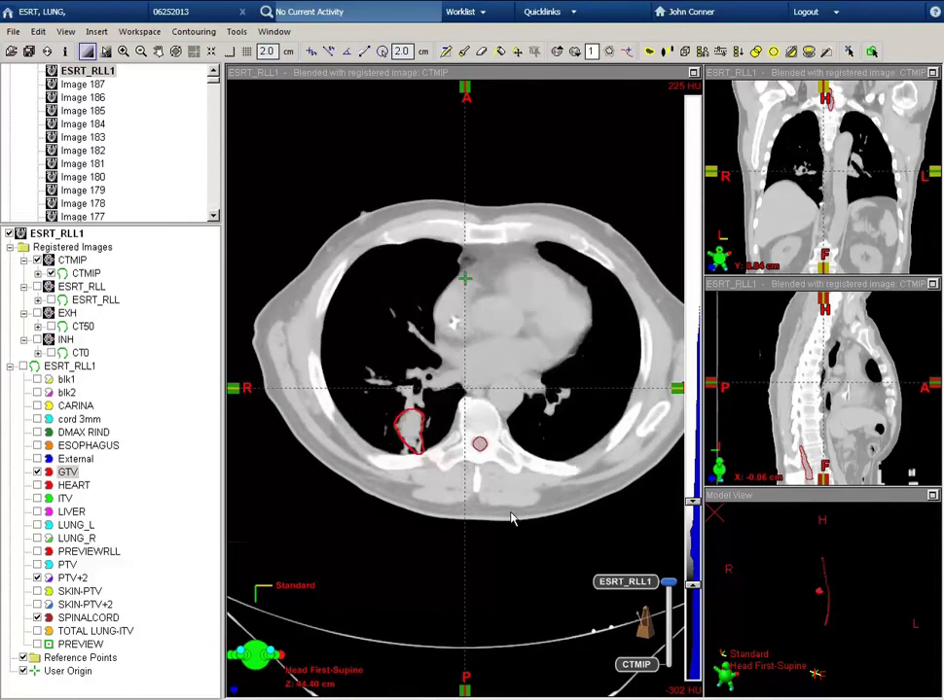
pyautogui.scroll(3, 512, 517)
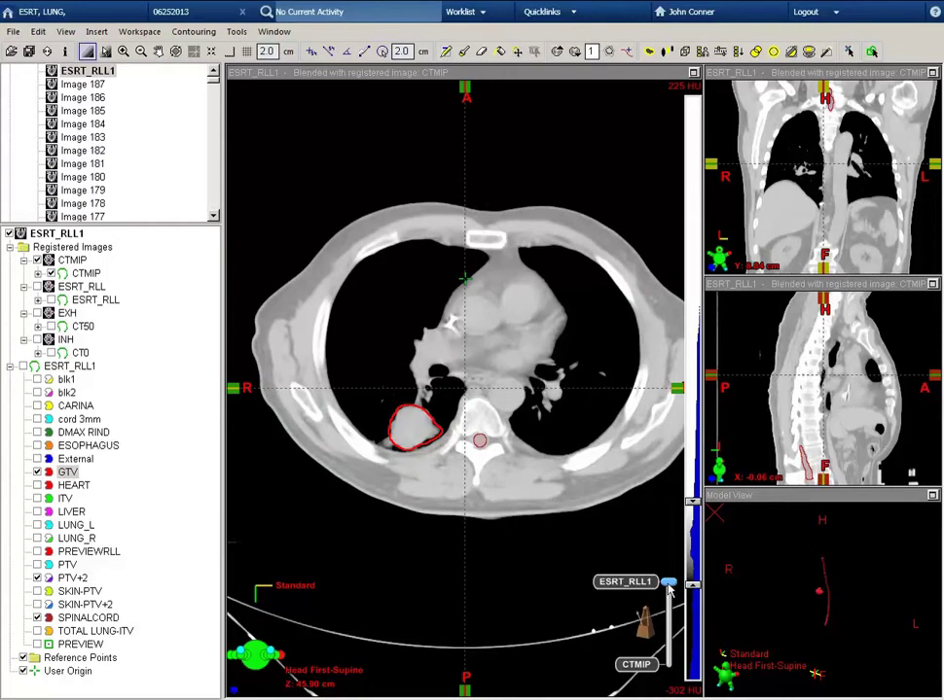
# Blend to the CTMIP image, show and select ITV, and review it across the tumour slices
pyautogui.moveTo(669, 588); pyautogui.dragTo(673, 684)
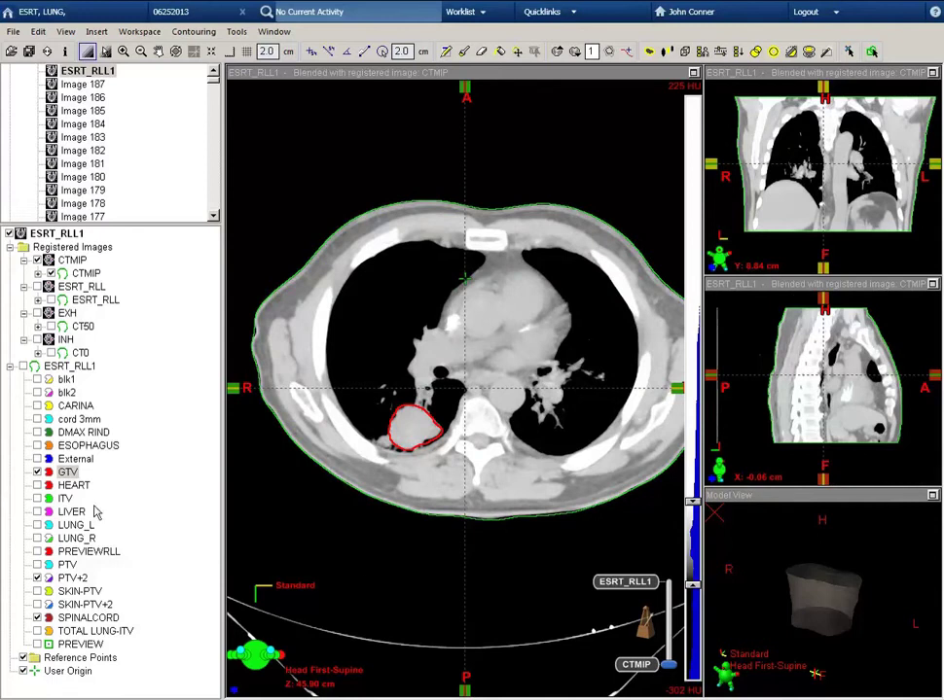
pyautogui.click(37, 499)
pyautogui.click(65, 499)
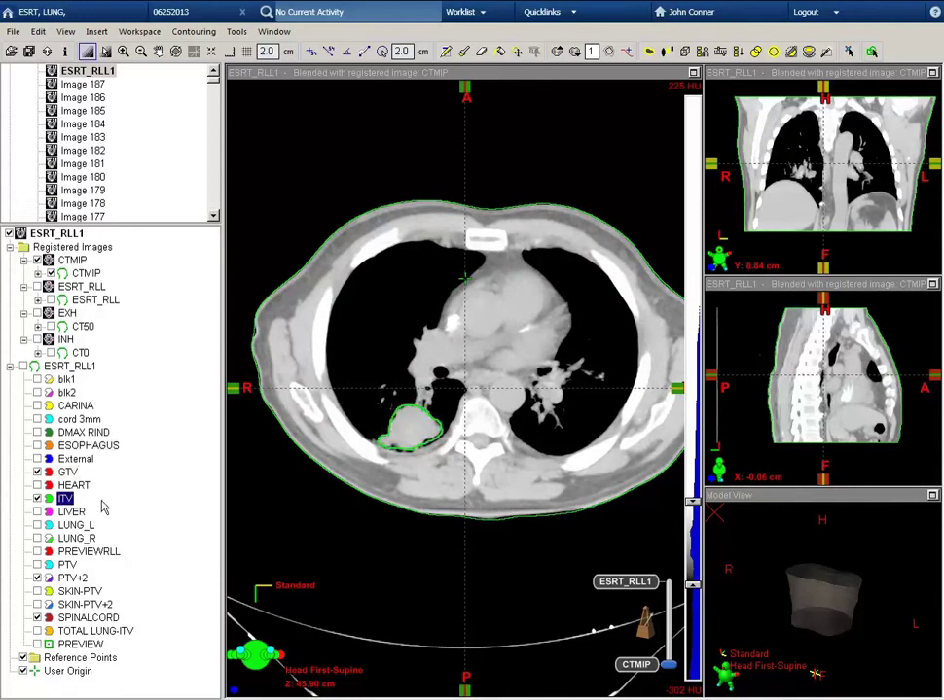
pyautogui.scroll(-5, 413, 507)
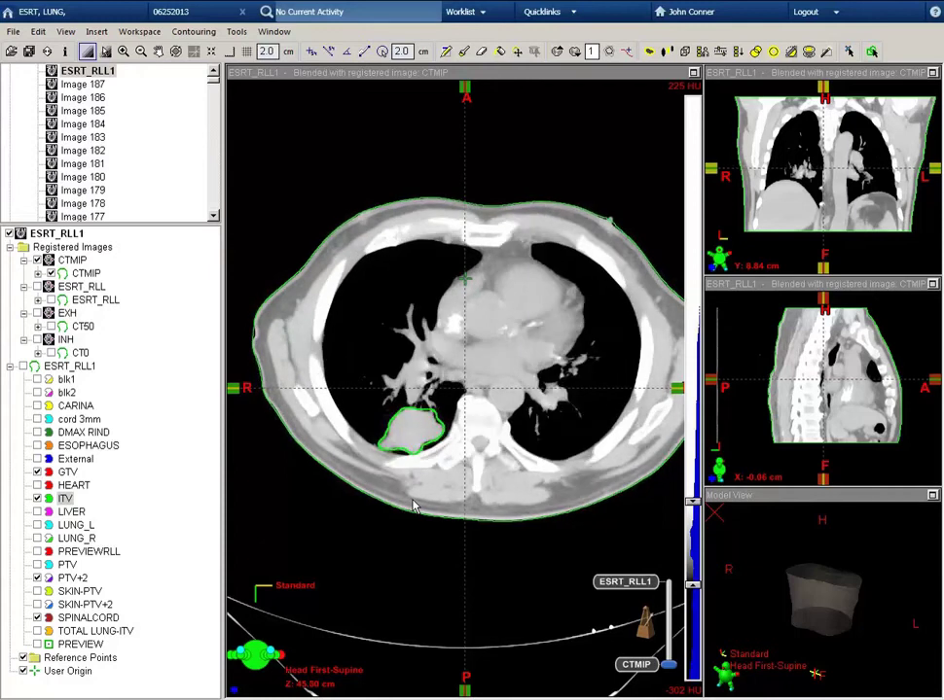
pyautogui.scroll(-4, 412, 507)
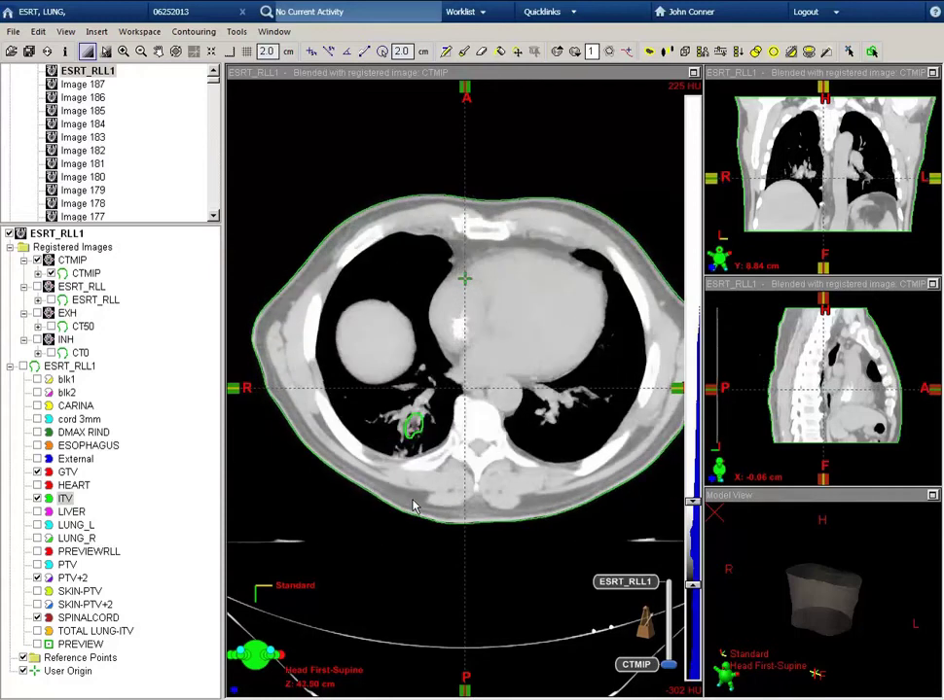
pyautogui.scroll(2, 413, 507)
pyautogui.scroll(5, 413, 507)
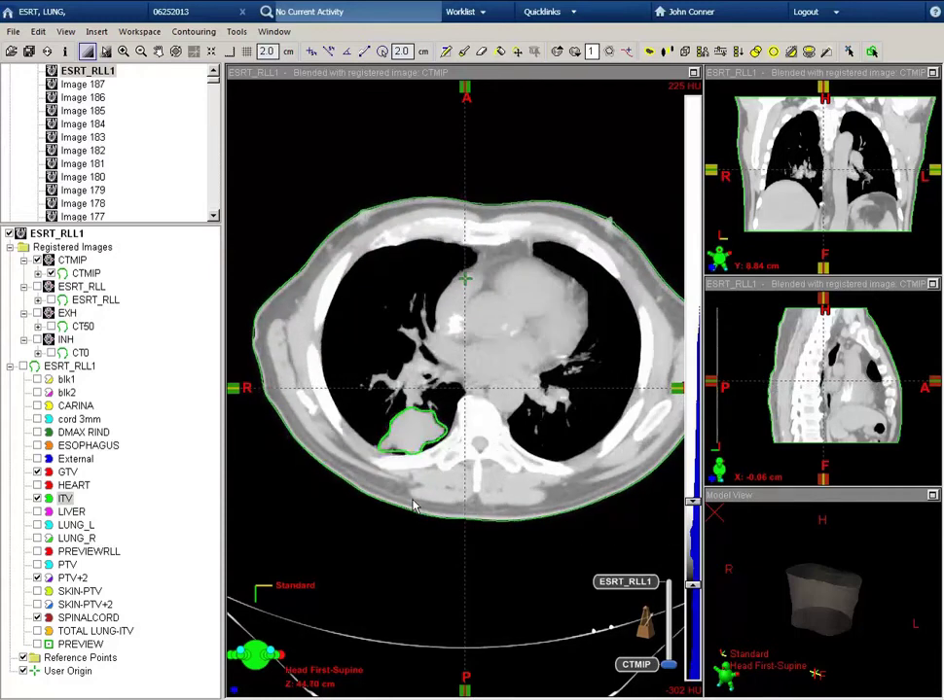
pyautogui.scroll(5, 412, 507)
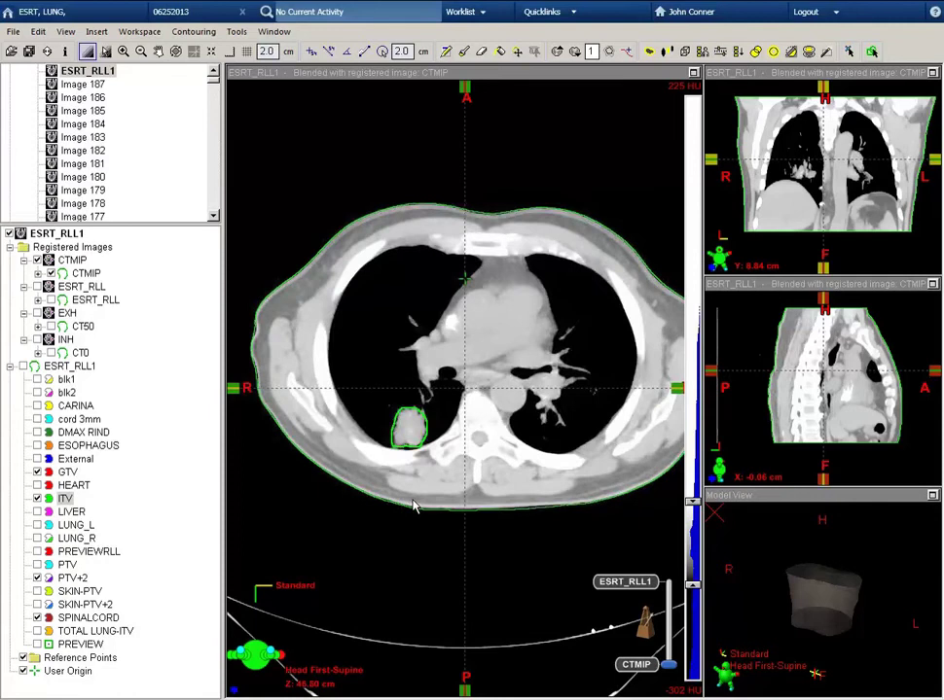
pyautogui.scroll(-3, 413, 507)
# Show and select PTV, blend back to ESRT_RLL1, and review PTV around GTV and ITV
pyautogui.click(37, 565)
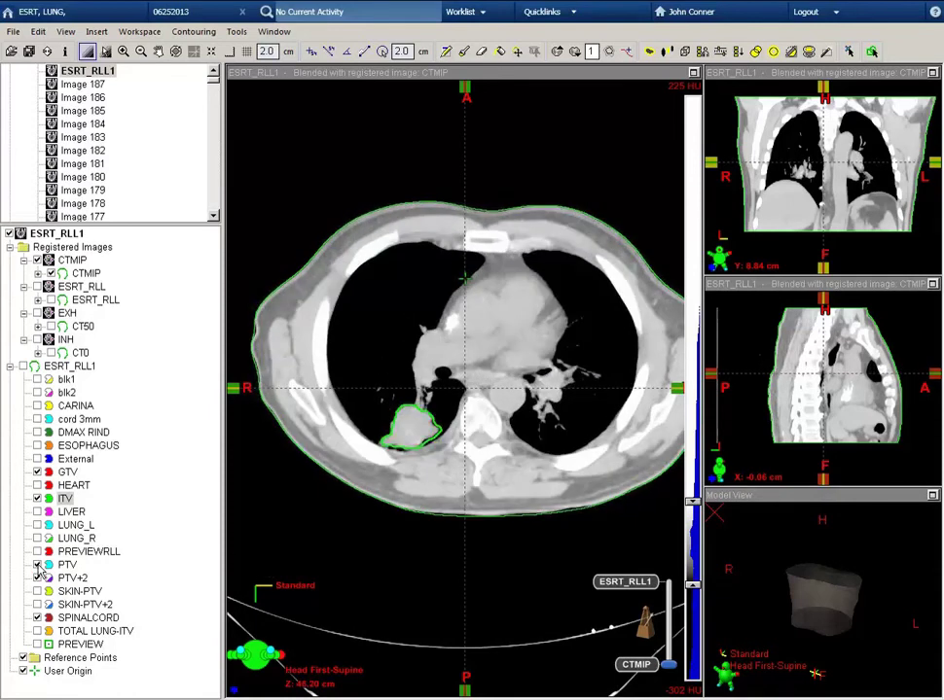
pyautogui.click(64, 565)
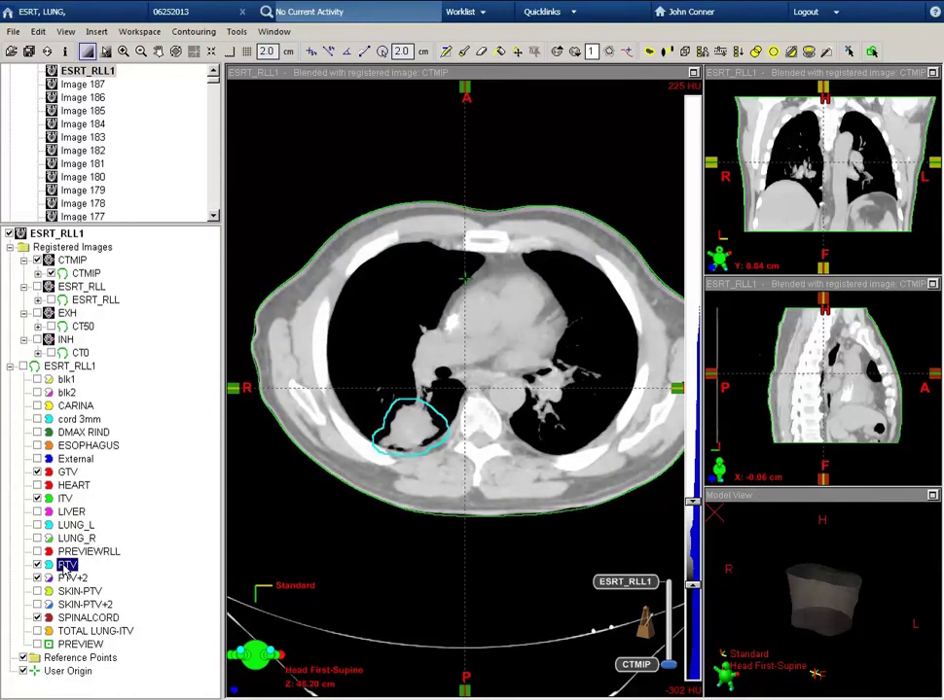
pyautogui.moveTo(667, 669); pyautogui.dragTo(667, 581)
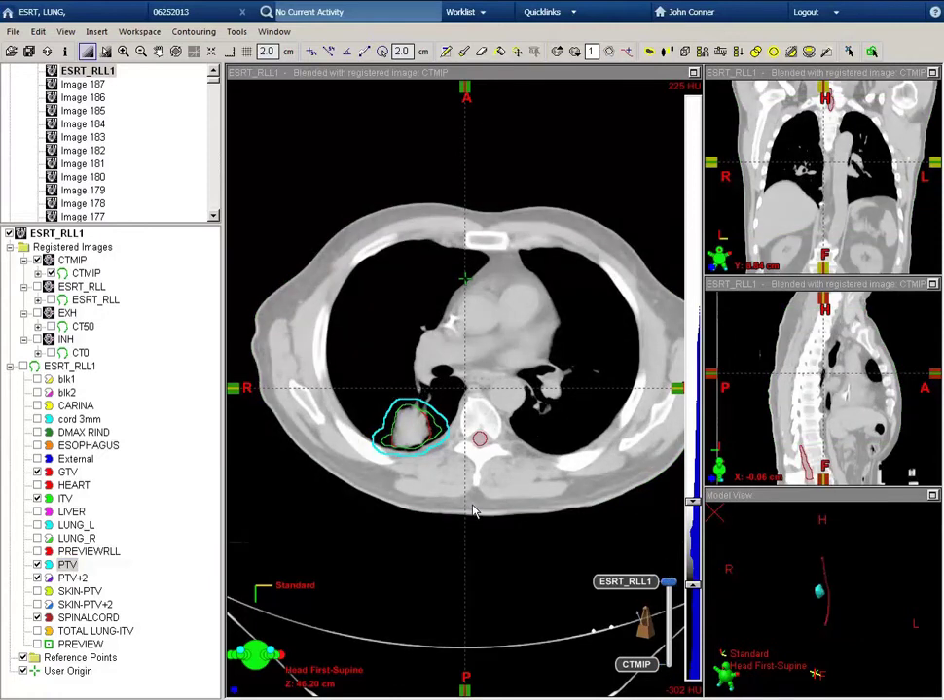
pyautogui.scroll(-5, 474, 511)
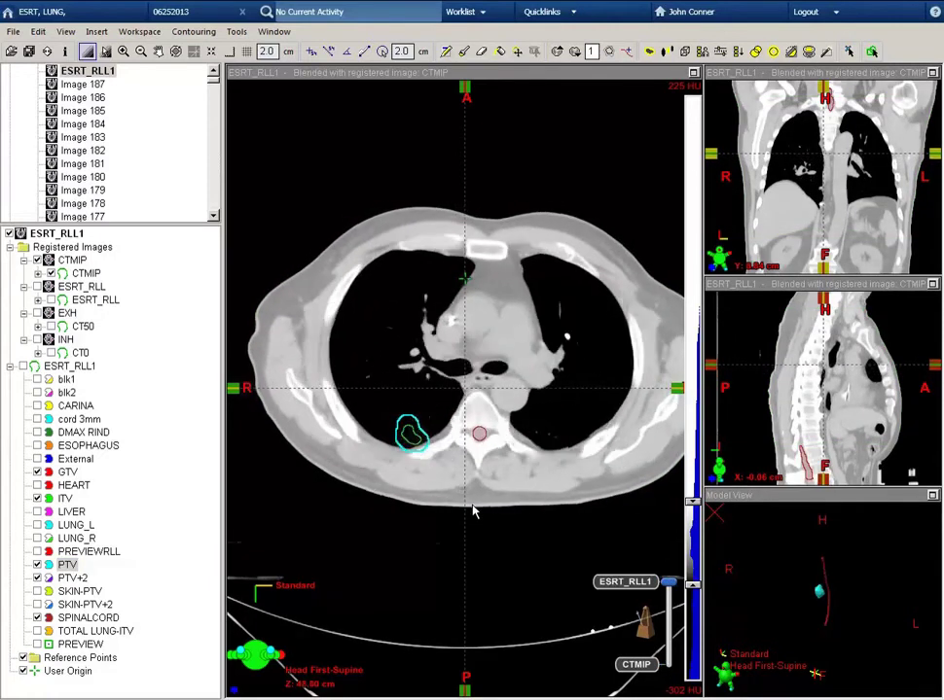
pyautogui.scroll(-3, 474, 511)
pyautogui.scroll(3, 473, 511)
pyautogui.scroll(5, 474, 511)
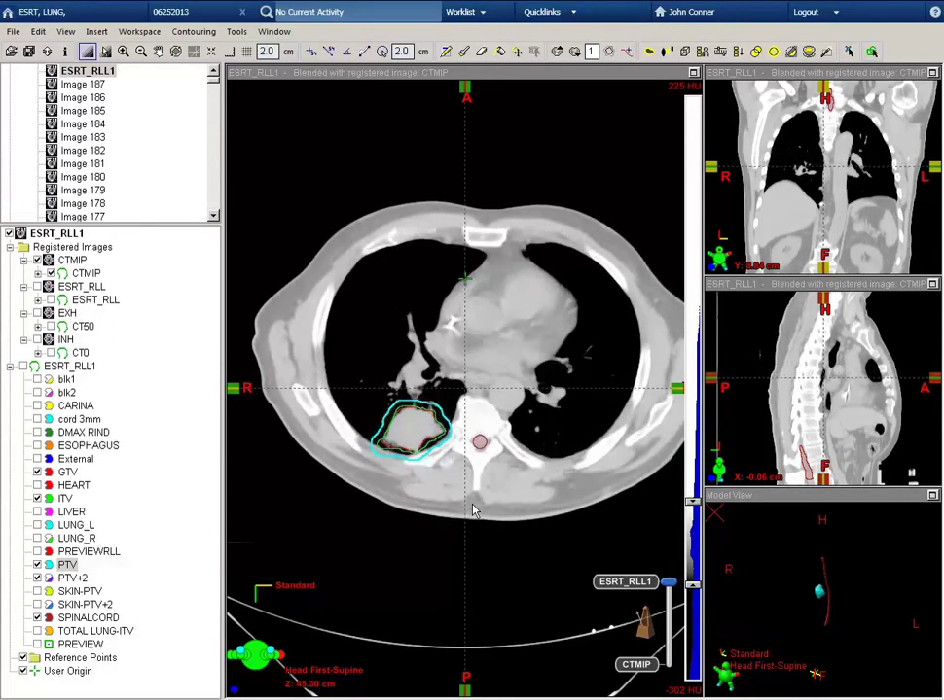
pyautogui.scroll(-5, 474, 511)
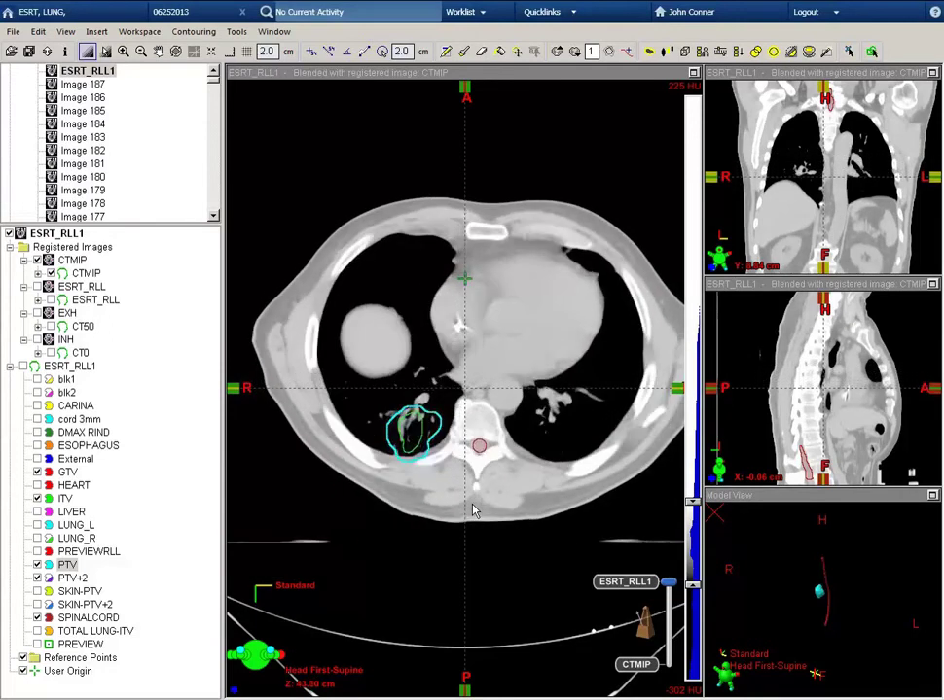
pyautogui.scroll(-3, 474, 510)
pyautogui.scroll(3, 474, 511)
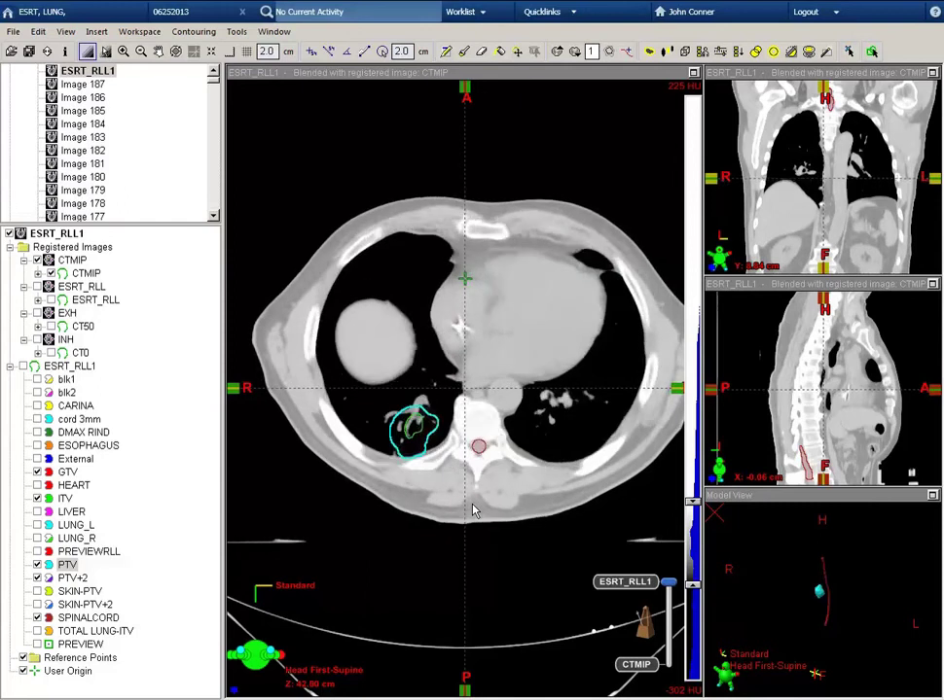
pyautogui.scroll(4, 474, 511)
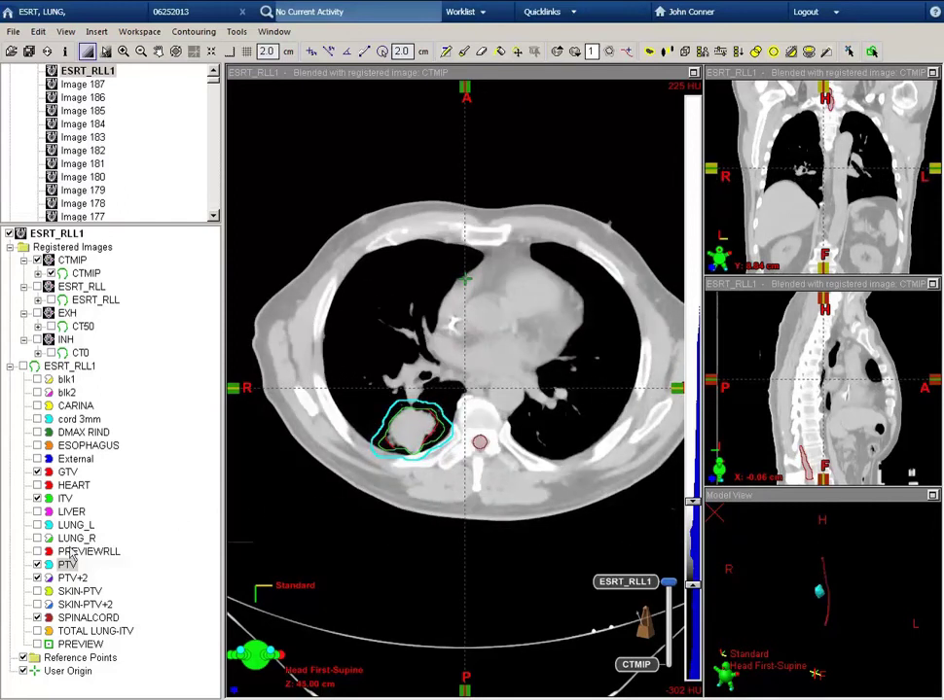
# Hide GTV, ITV and PTV, show LUNG_L and LUNG_R, select LUNG_R, and start a bounding box
pyautogui.click(37, 578)
pyautogui.click(67, 472)
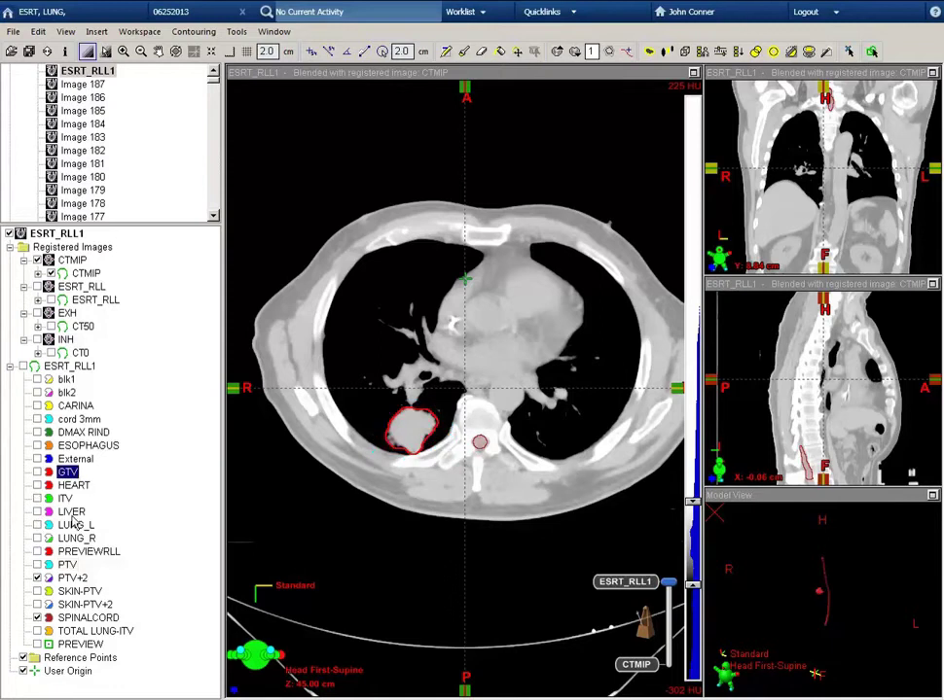
pyautogui.click(37, 538)
pyautogui.click(74, 538)
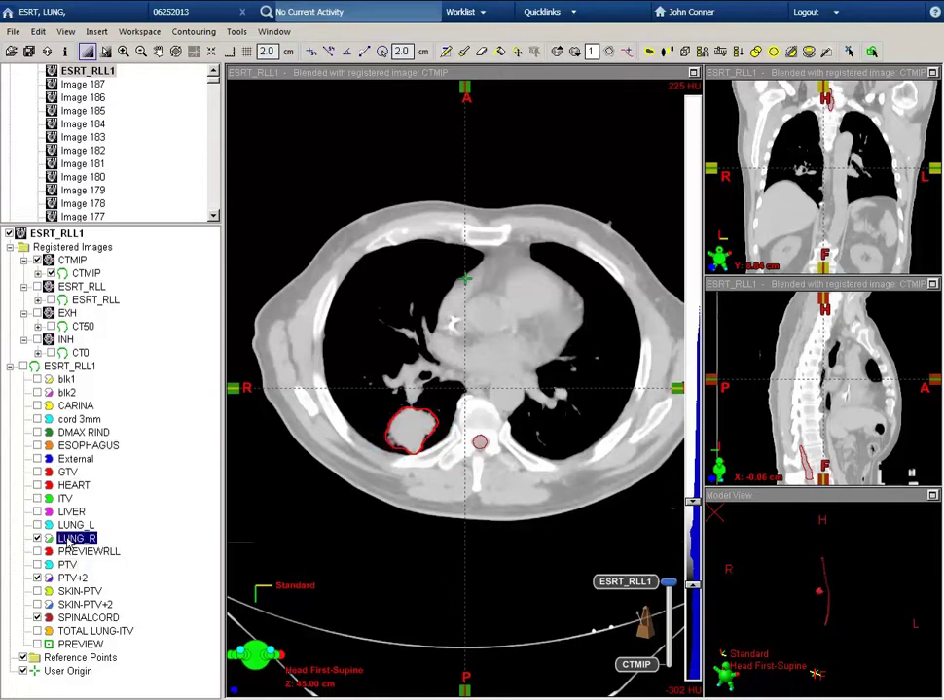
pyautogui.click(37, 526)
pyautogui.click(63, 525)
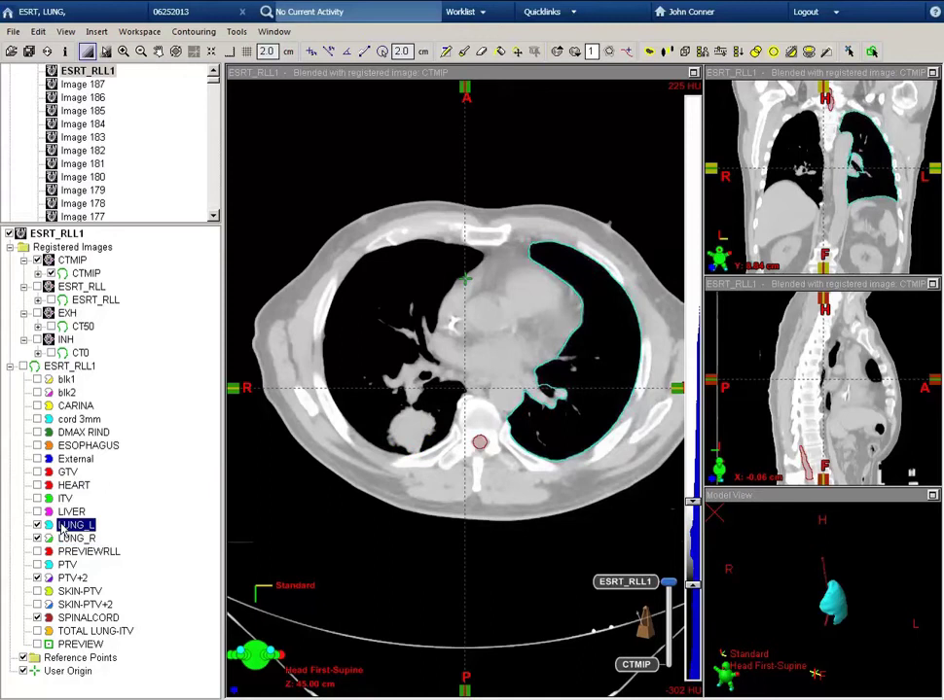
pyautogui.click(70, 538)
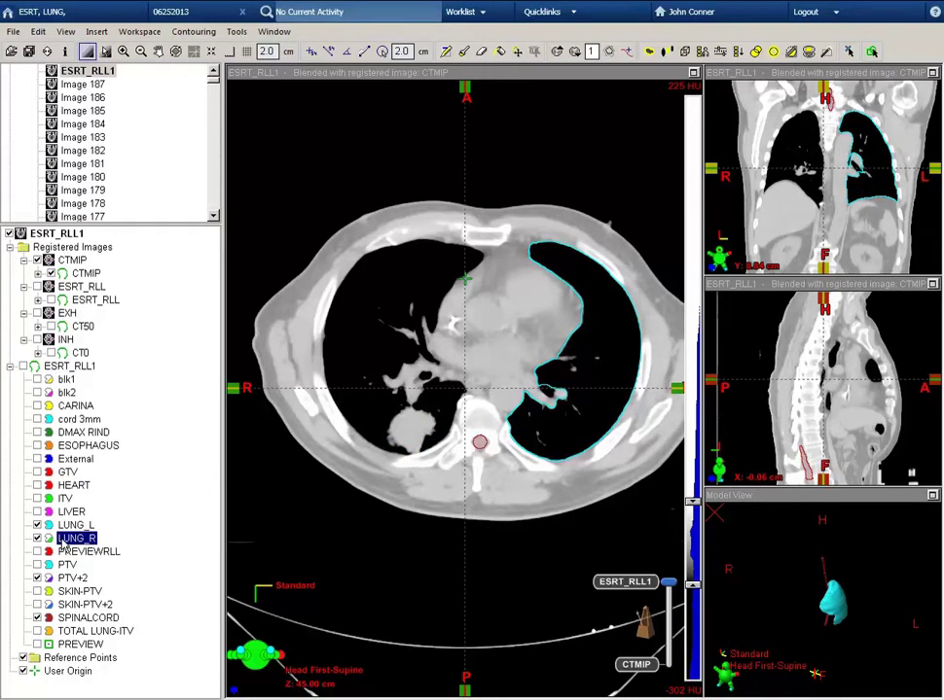
pyautogui.click(685, 52)
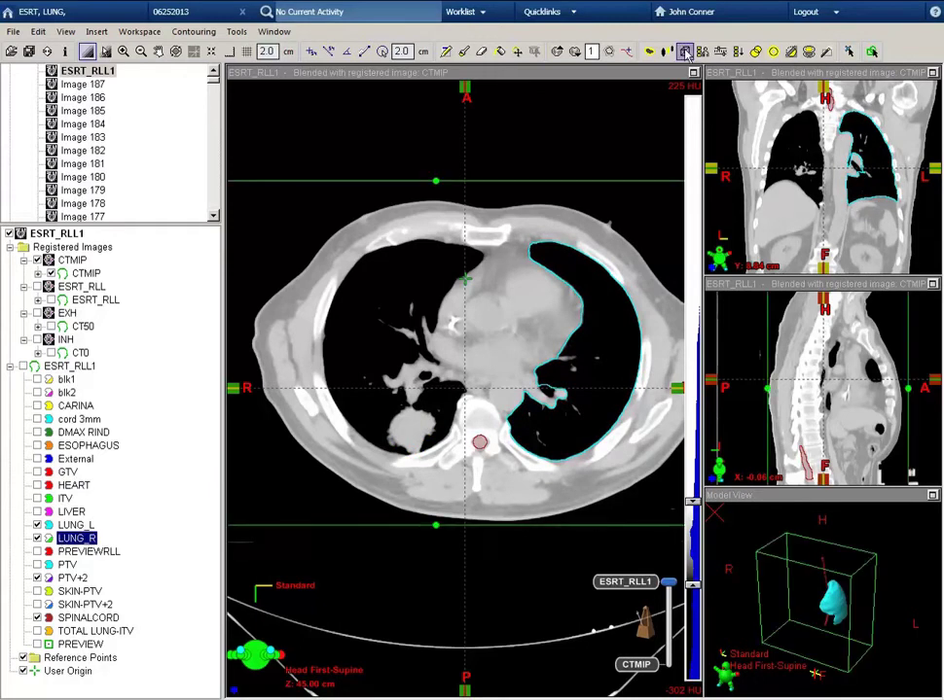
# Zoom out and fit the bounding box tightly around the right lung in the axial and coronal views
pyautogui.click(141, 52)
pyautogui.click(141, 52)
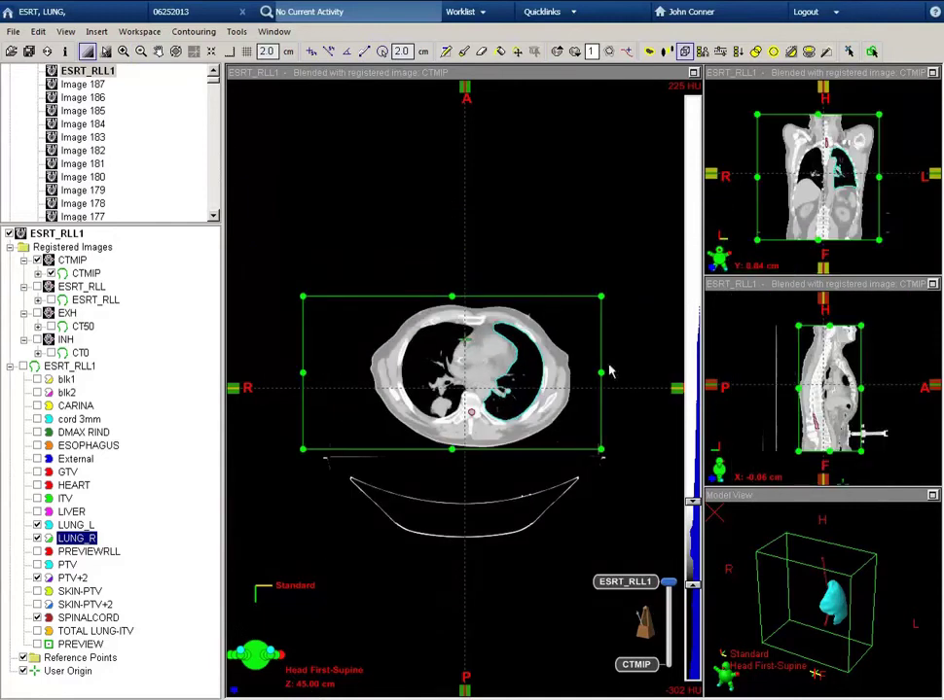
pyautogui.moveTo(602, 375); pyautogui.dragTo(480, 372)
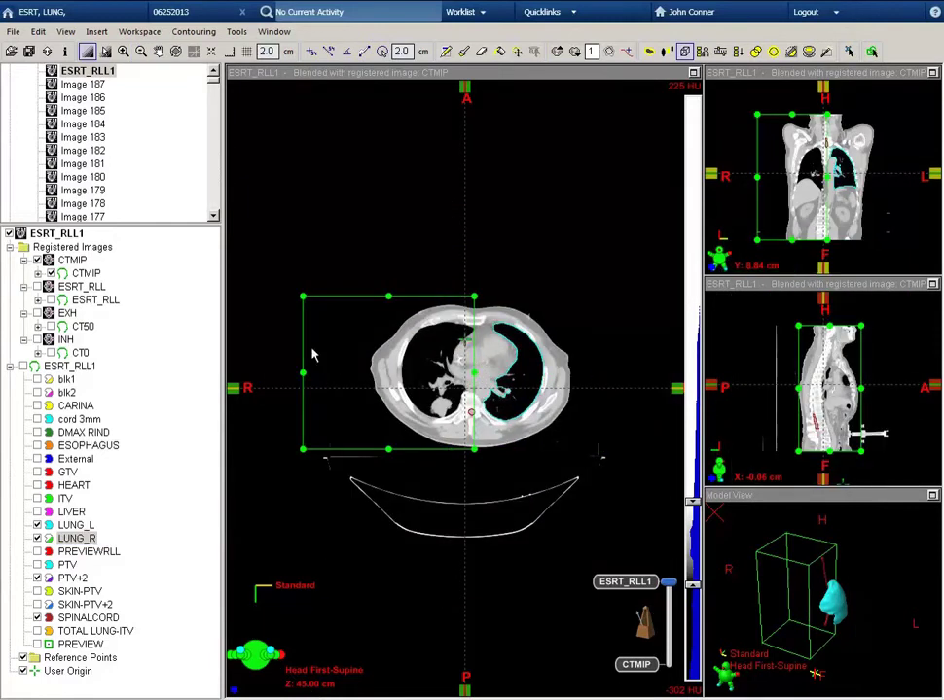
pyautogui.moveTo(305, 377); pyautogui.dragTo(319, 377)
pyautogui.moveTo(378, 387); pyautogui.dragTo(398, 378)
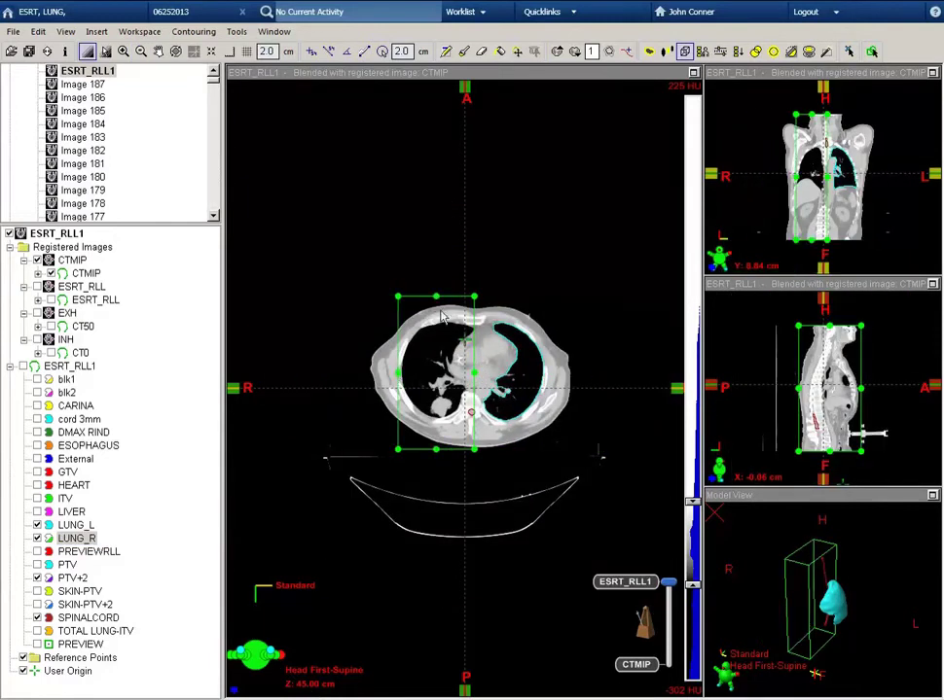
pyautogui.moveTo(436, 297); pyautogui.dragTo(440, 321)
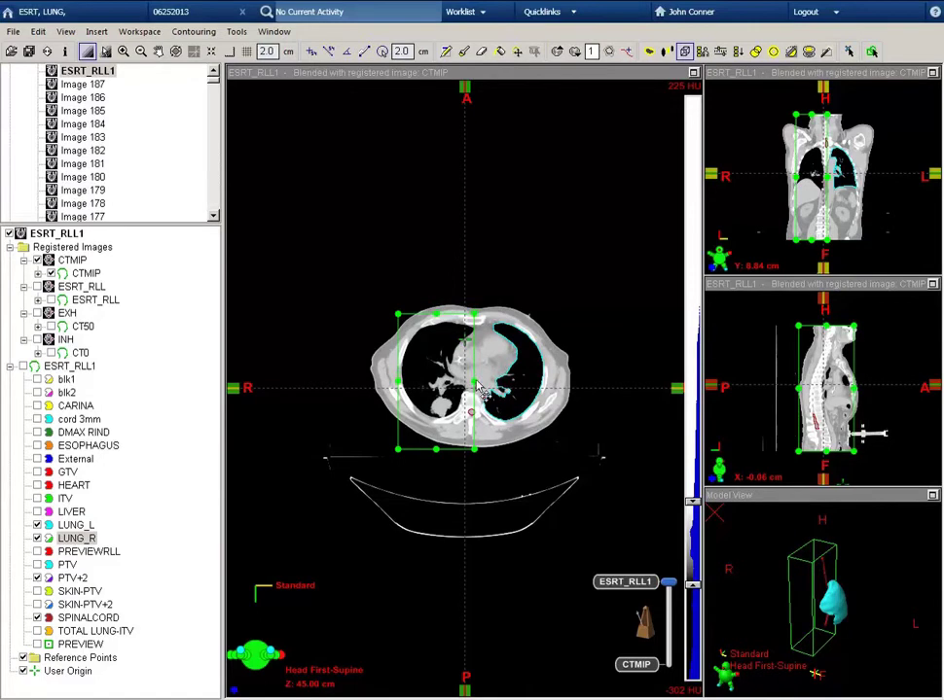
pyautogui.moveTo(444, 457); pyautogui.dragTo(443, 440)
pyautogui.click(814, 231)
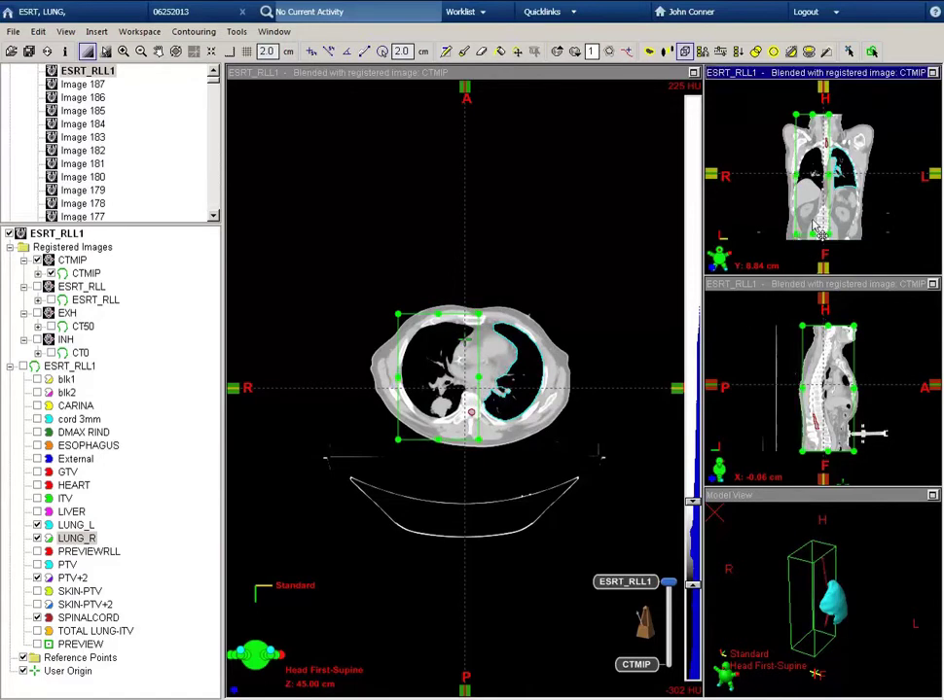
pyautogui.moveTo(810, 199); pyautogui.dragTo(818, 146)
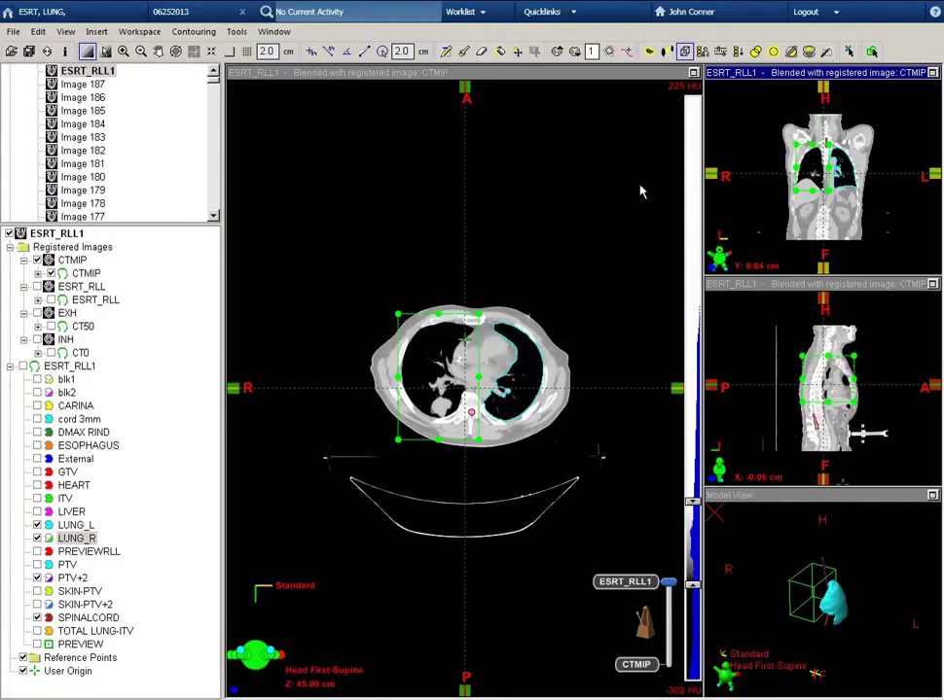
# Run the Segmentation Wizard with the Lungs method to auto-contour LUNG_R
pyautogui.click(828, 54)
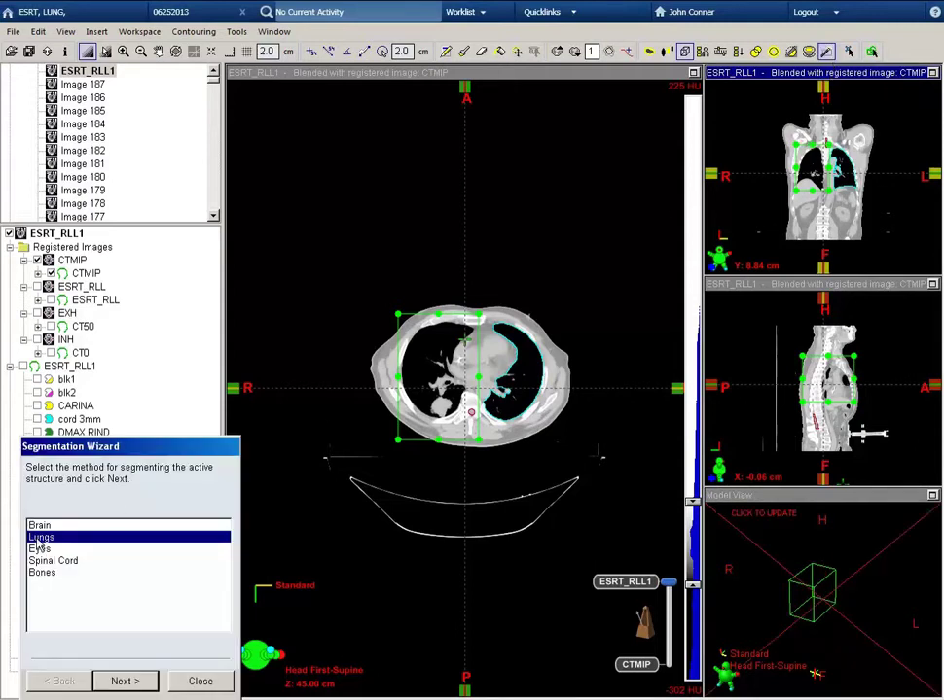
pyautogui.click(120, 683)
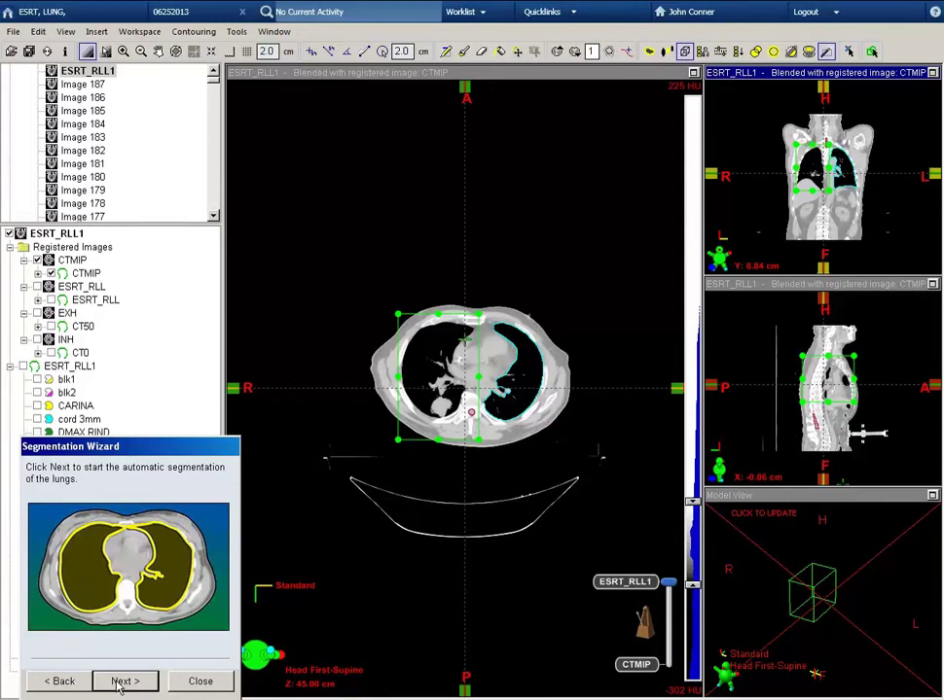
pyautogui.click(121, 685)
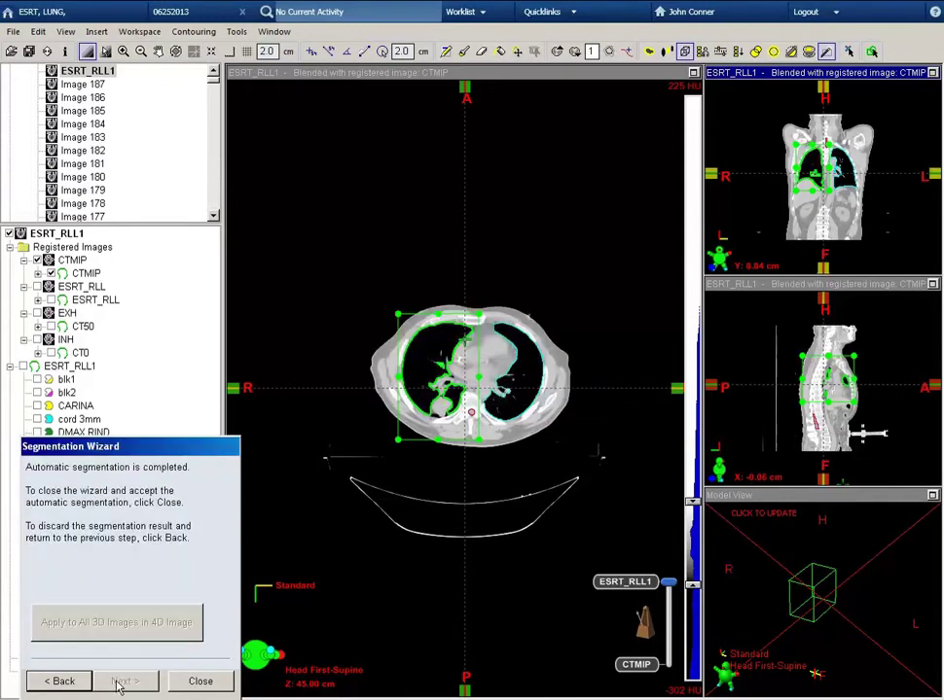
pyautogui.click(198, 682)
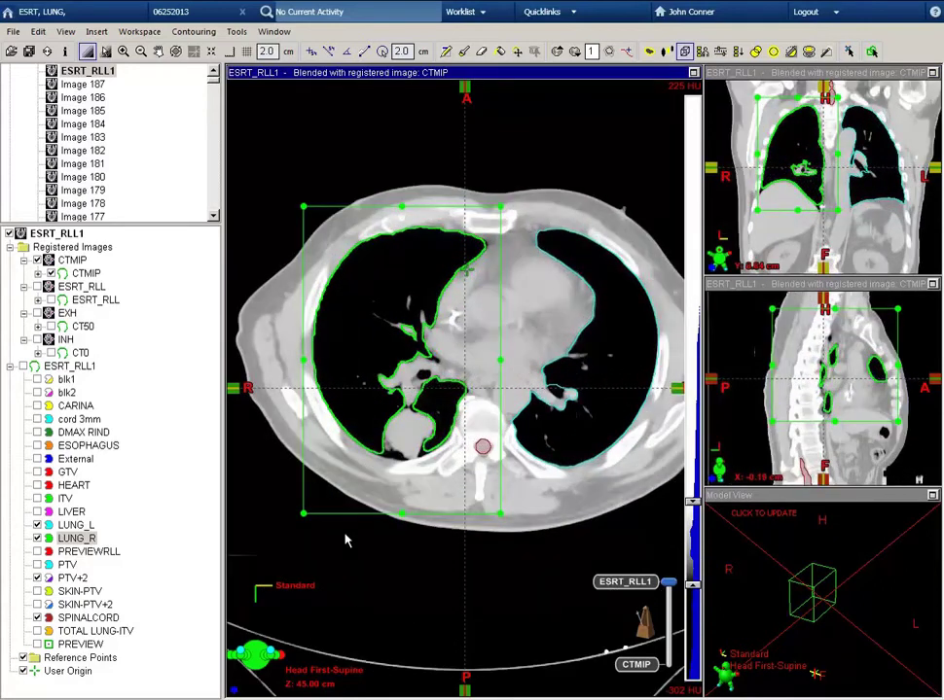
# Post-process LUNG_R with level-3 smoothing and Fill all cavities, applying the cleanup
pyautogui.click(739, 53)
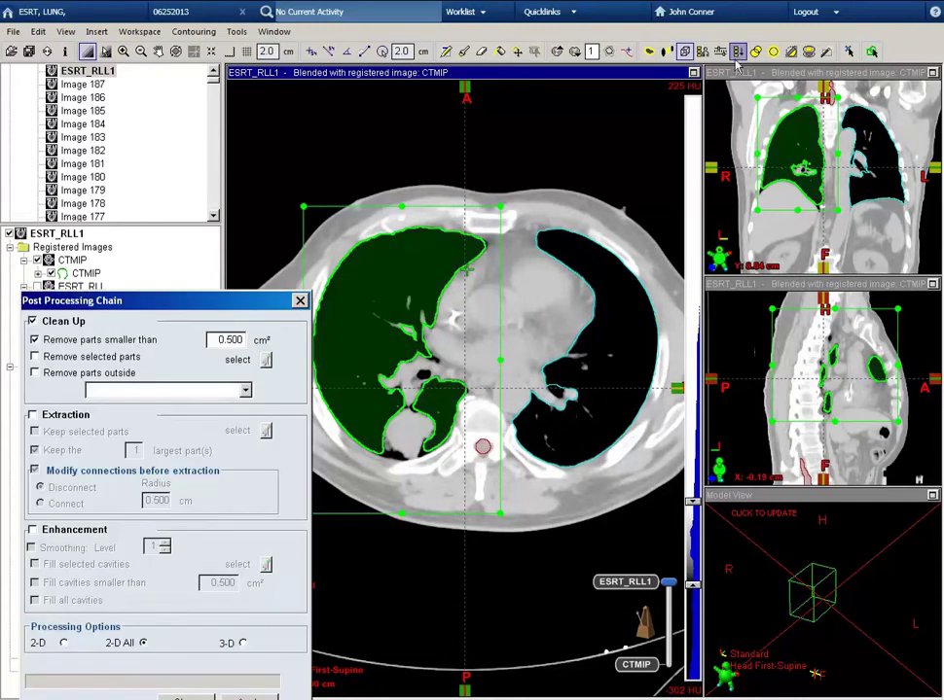
pyautogui.click(33, 531)
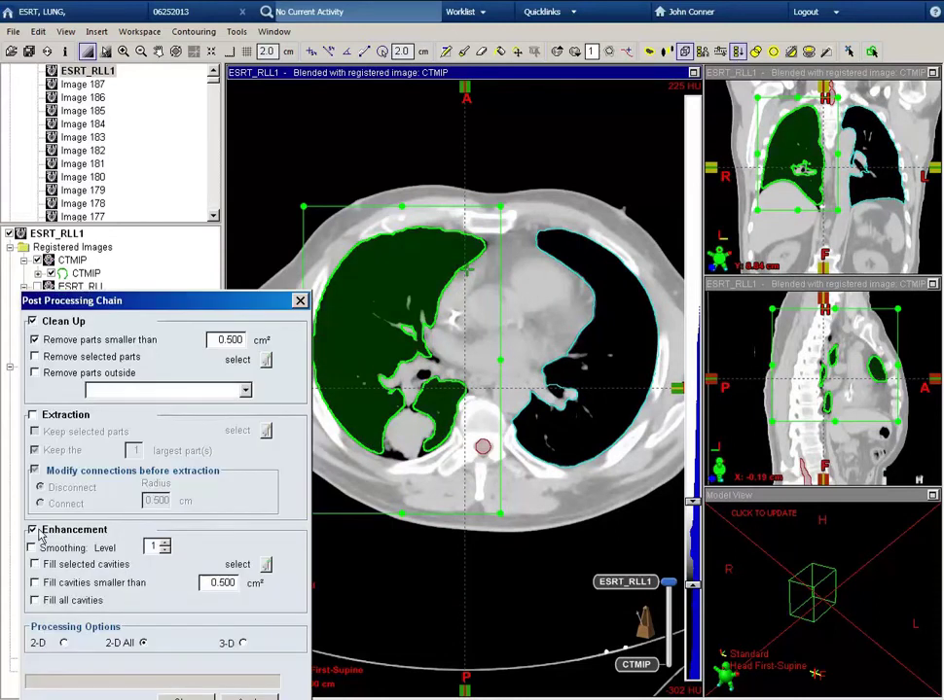
pyautogui.click(34, 549)
pyautogui.click(164, 545)
pyautogui.moveTo(240, 309); pyautogui.dragTo(242, 193)
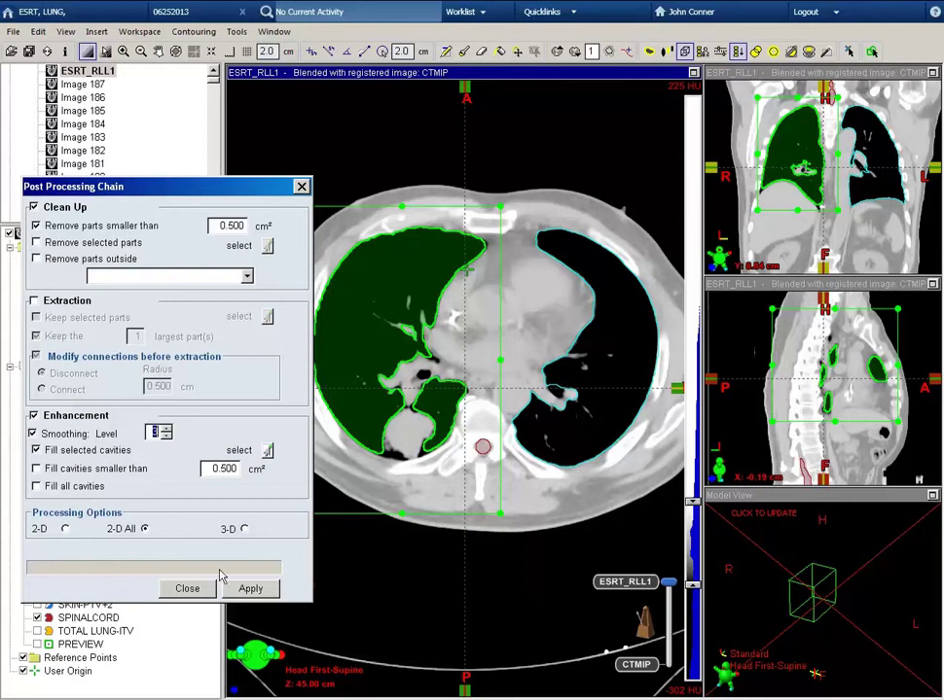
pyautogui.click(248, 587)
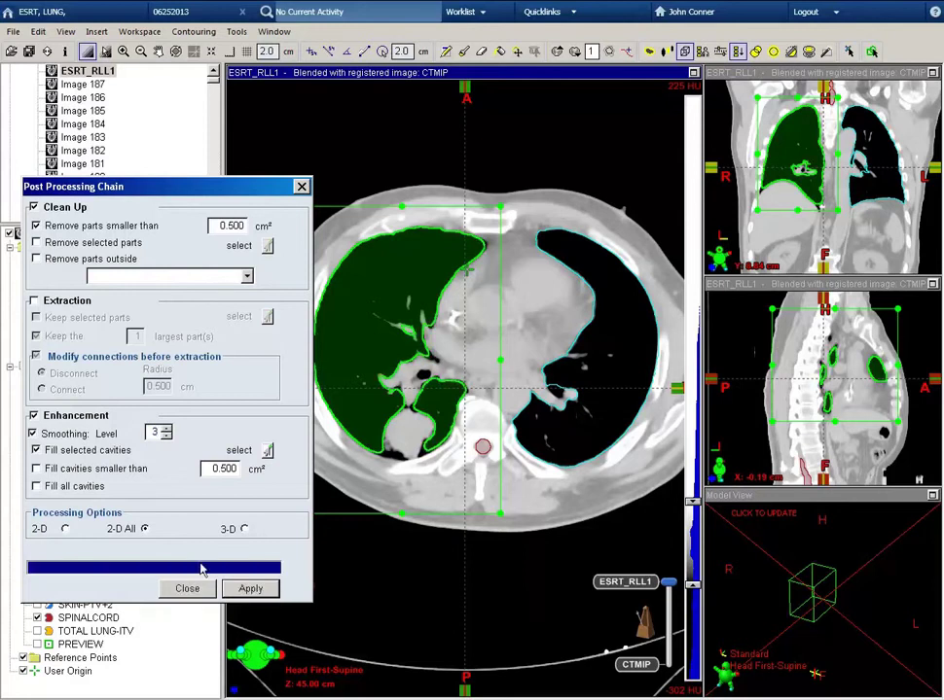
pyautogui.click(36, 450)
pyautogui.click(36, 487)
pyautogui.click(248, 588)
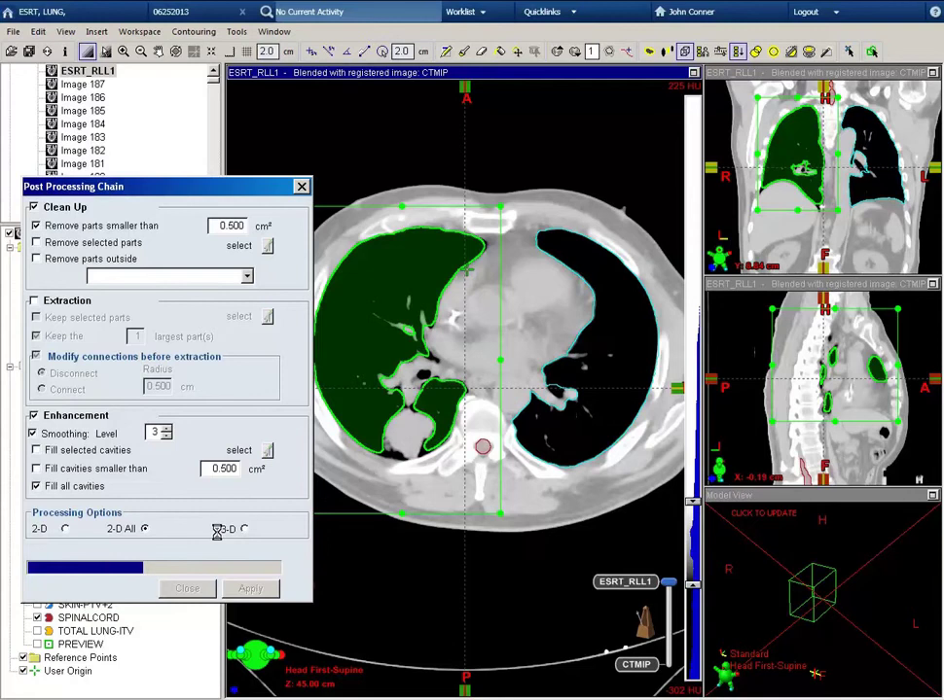
# Close post-processing, move up to the upper chest slices, and select the Eraser tool
pyautogui.click(188, 589)
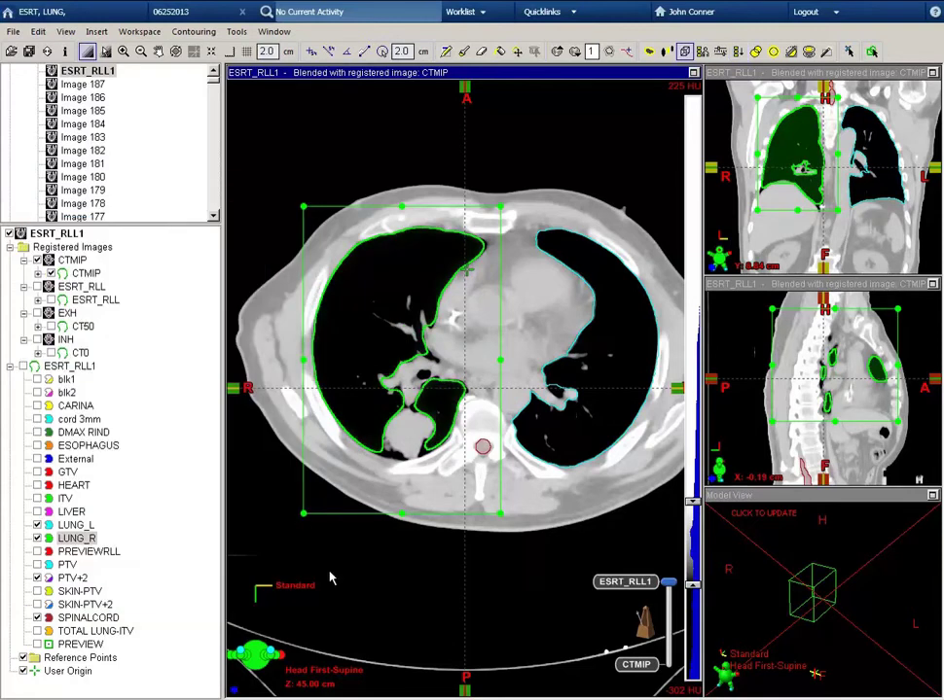
pyautogui.scroll(13, 387, 572)
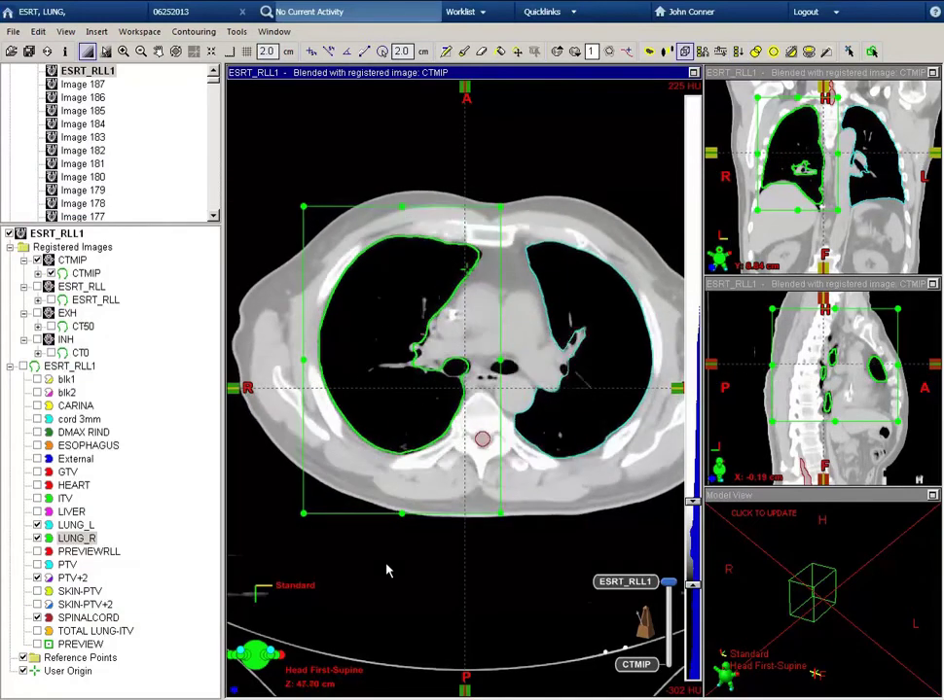
pyautogui.scroll(3, 387, 571)
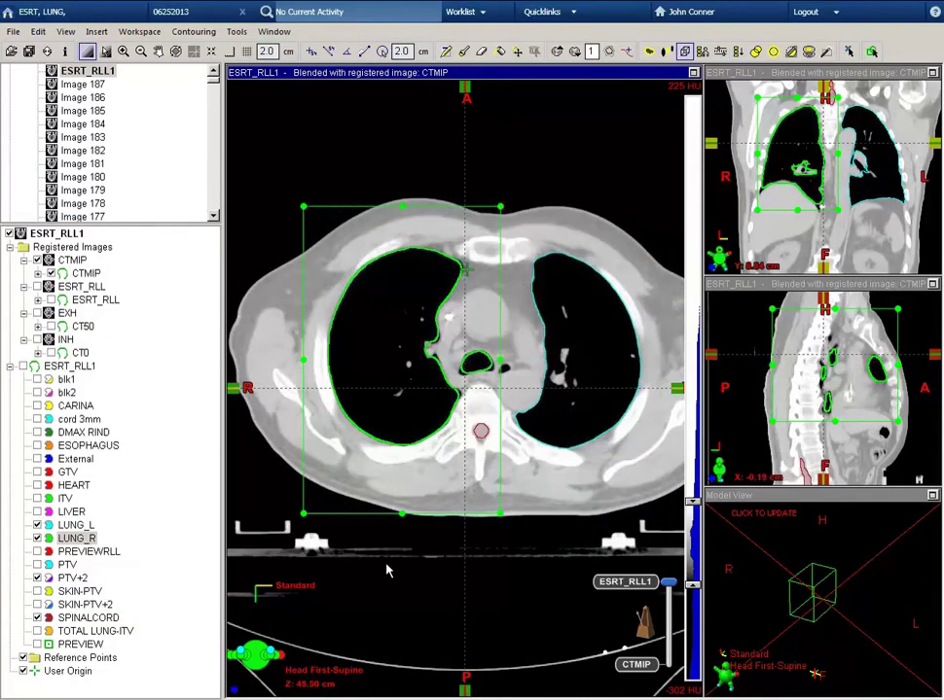
pyautogui.click(480, 51)
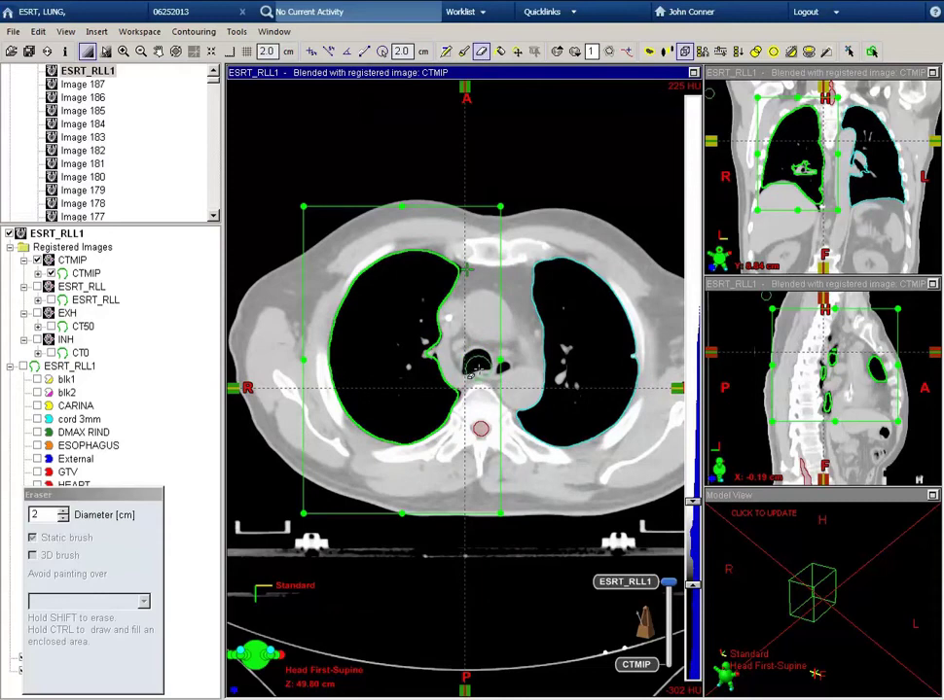
pyautogui.scroll(1, 469, 374)
pyautogui.scroll(1, 470, 375)
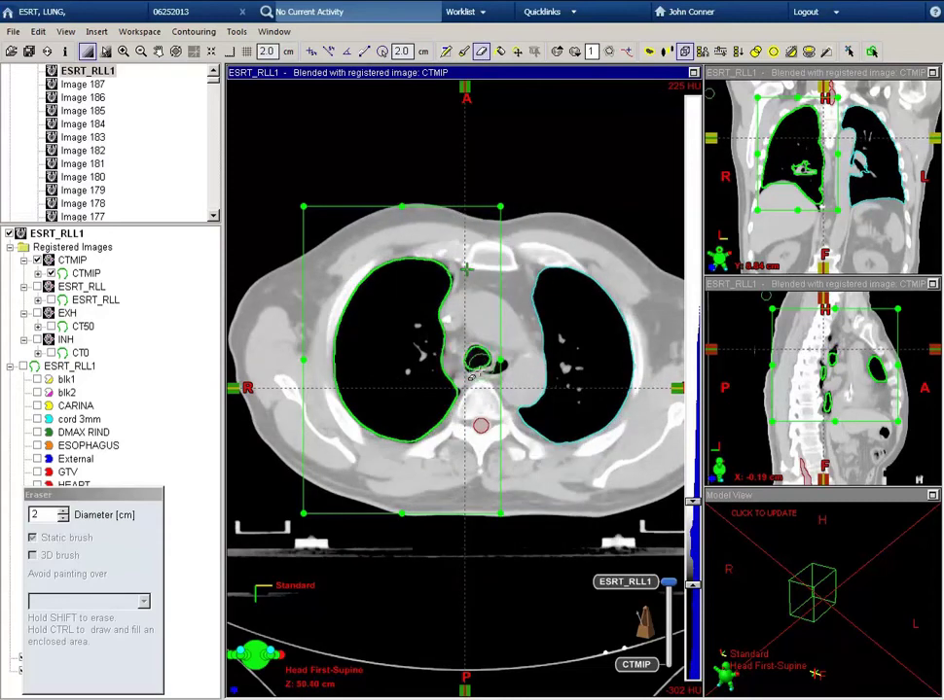
pyautogui.scroll(1, 479, 360)
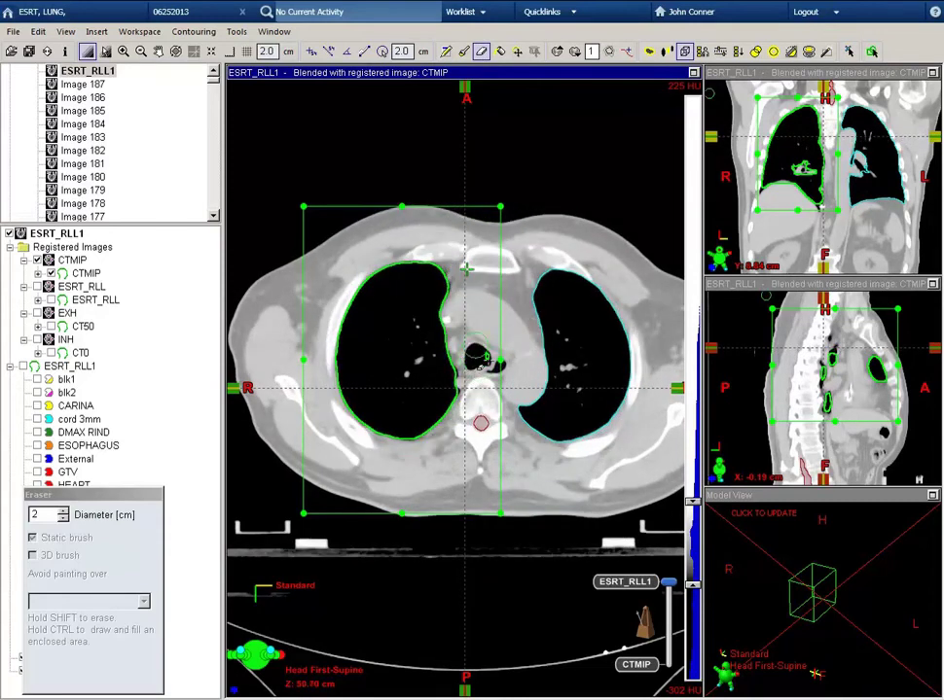
pyautogui.scroll(1, 481, 365)
# Erase the trachea from the LUNG_R contour on the upper slices and move the eraser panel aside
pyautogui.click(483, 362)
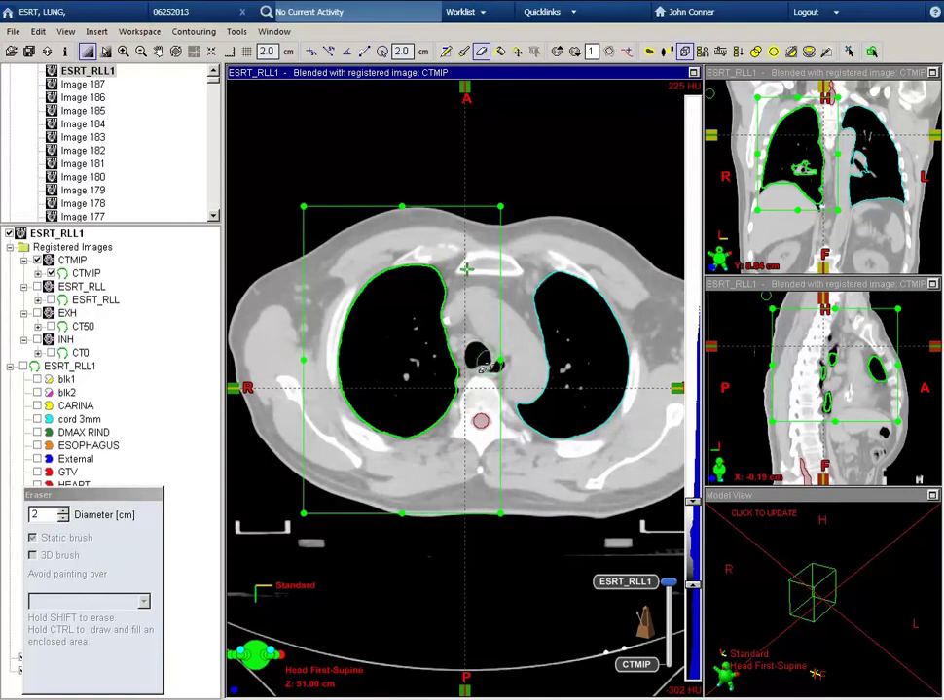
pyautogui.scroll(1, 480, 359)
pyautogui.scroll(1, 472, 365)
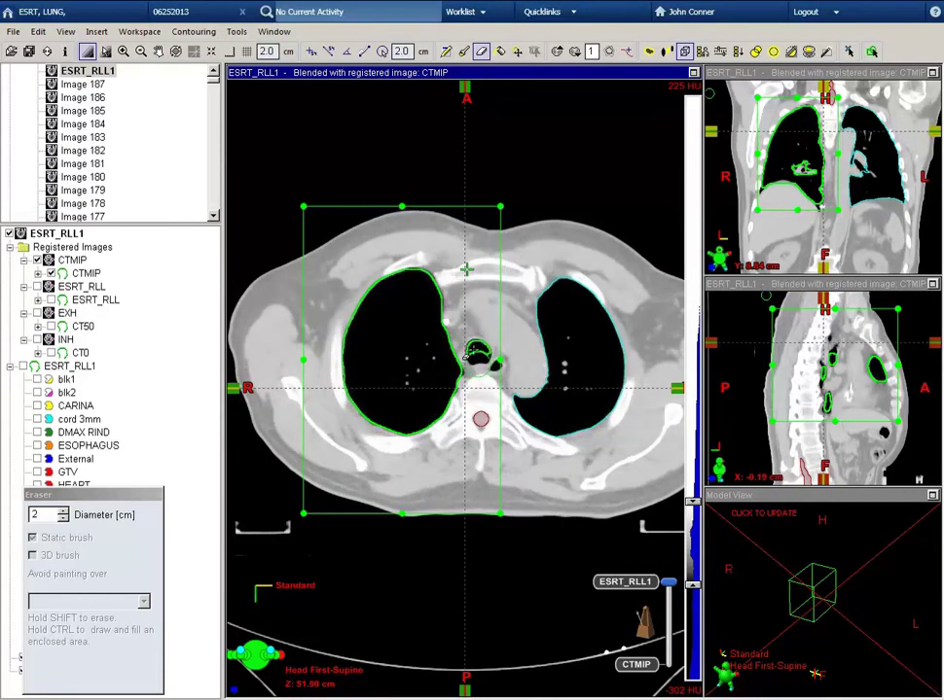
pyautogui.scroll(1, 482, 365)
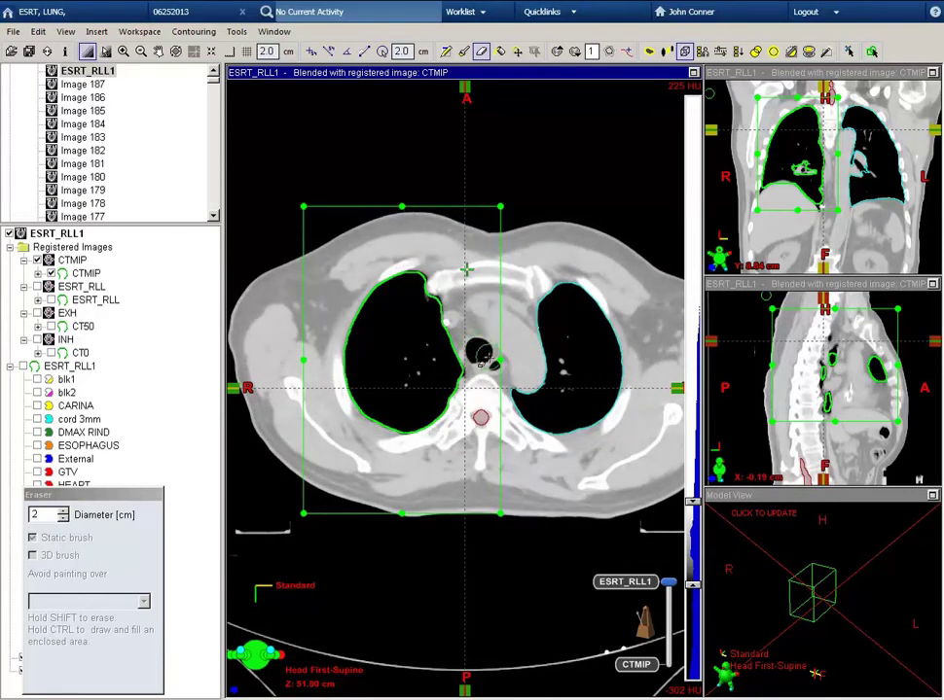
pyautogui.scroll(1, 481, 353)
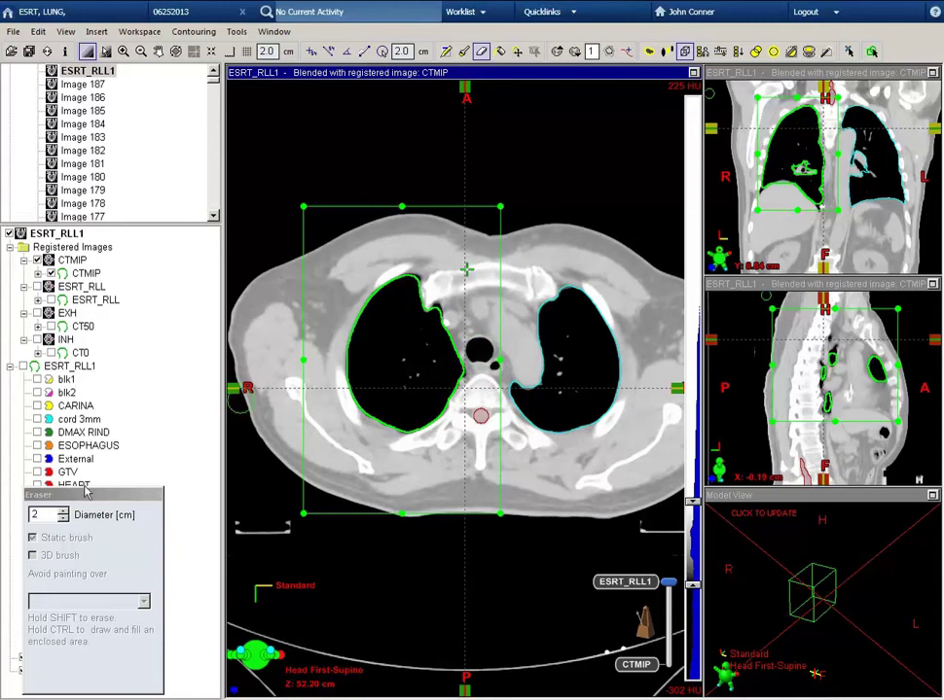
pyautogui.click(127, 503)
pyautogui.moveTo(128, 503); pyautogui.dragTo(210, 512)
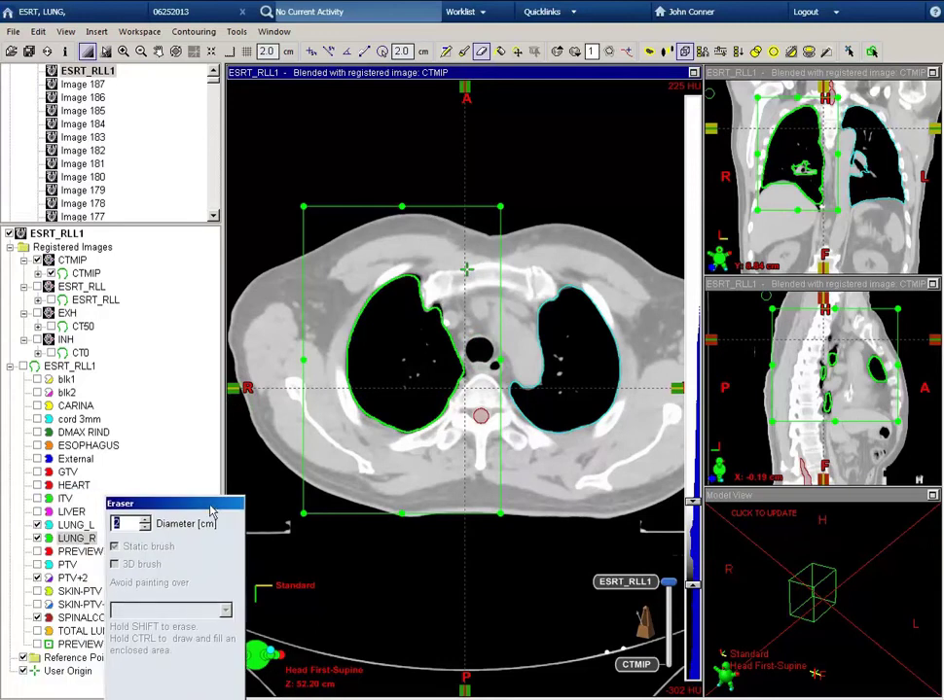
# Show and select the HEART contour and step down through the heart slices
pyautogui.click(37, 484)
pyautogui.click(74, 485)
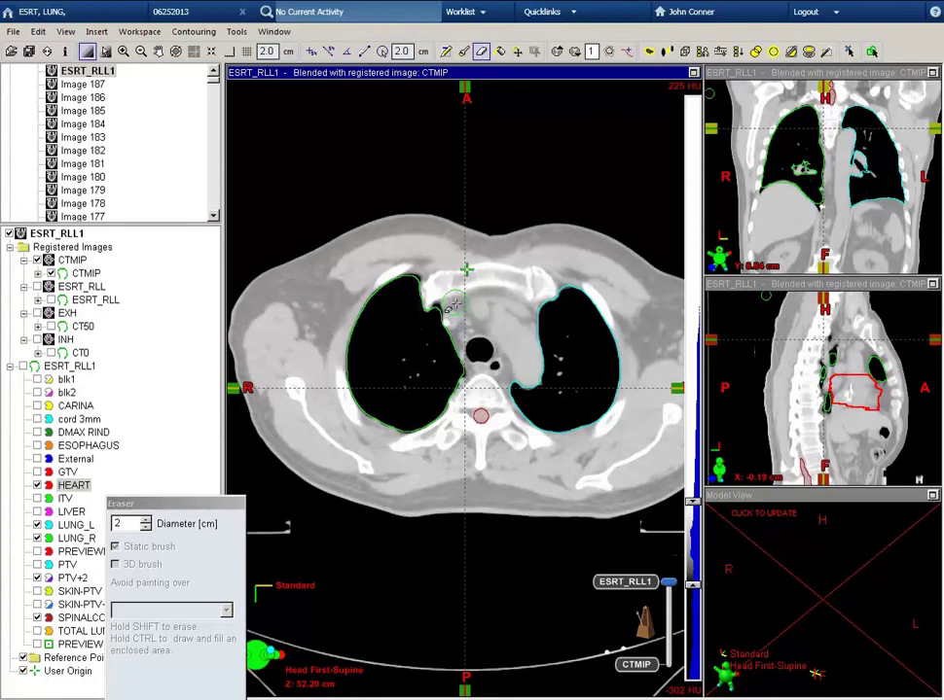
pyautogui.scroll(-5, 445, 307)
pyautogui.scroll(-10, 454, 327)
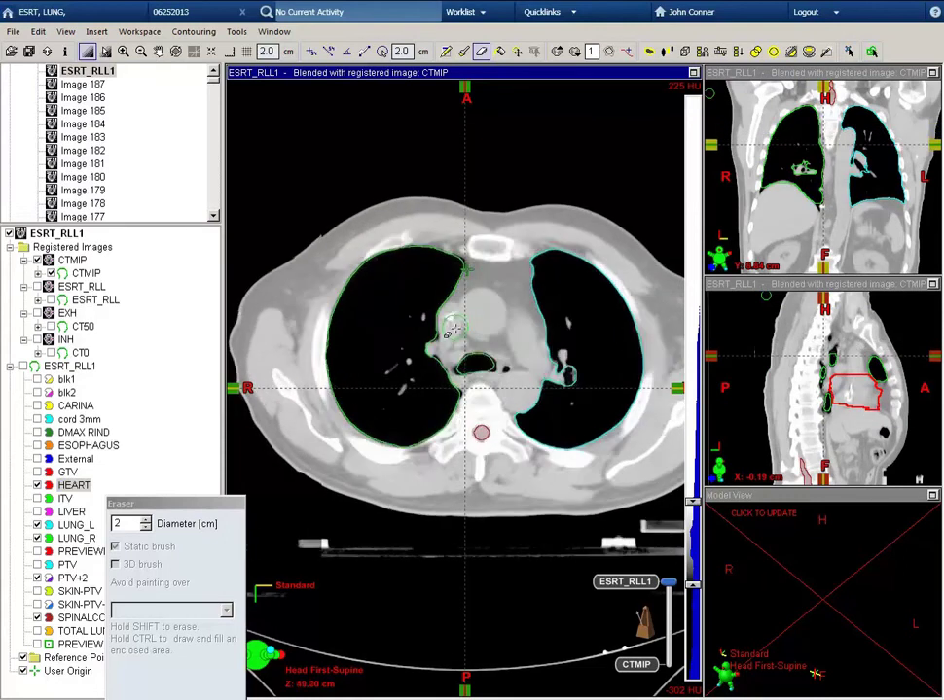
pyautogui.scroll(-3, 448, 354)
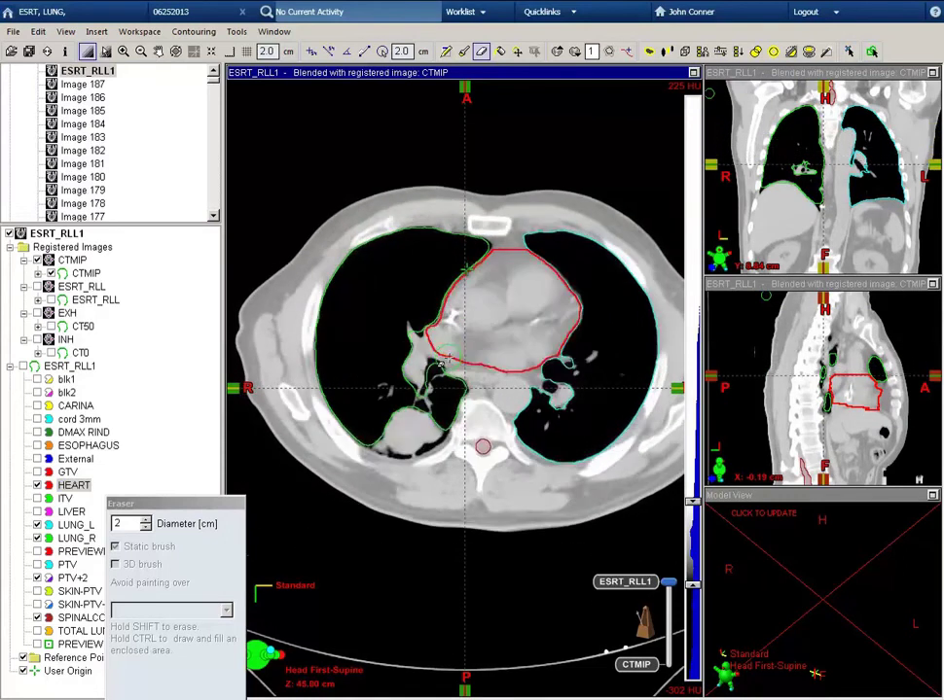
pyautogui.scroll(6, 446, 362)
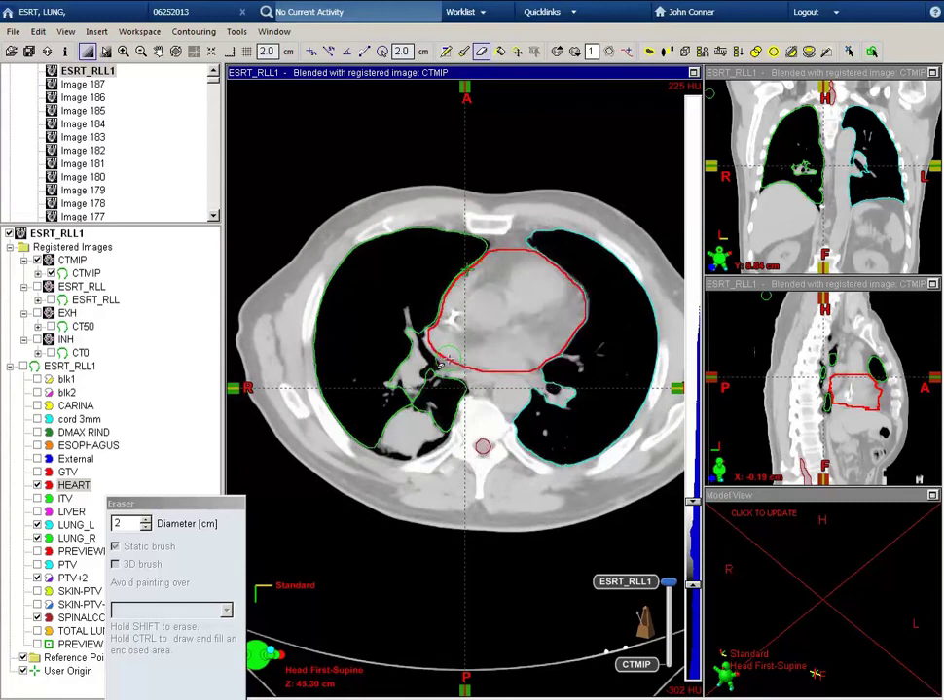
pyautogui.scroll(-2, 448, 360)
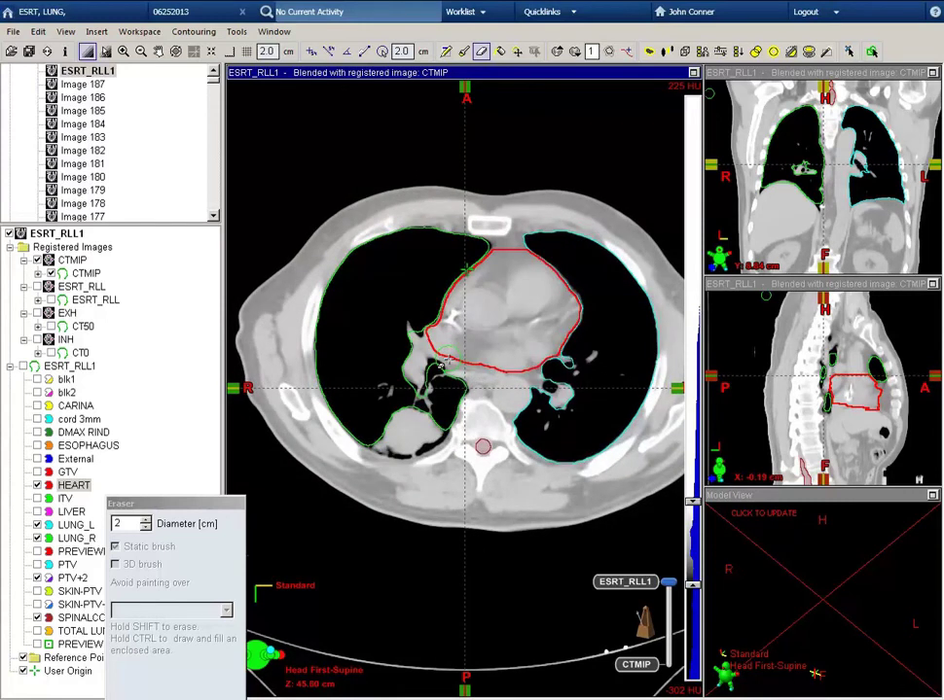
pyautogui.scroll(3, 446, 360)
pyautogui.scroll(-3, 445, 360)
pyautogui.scroll(-1, 440, 362)
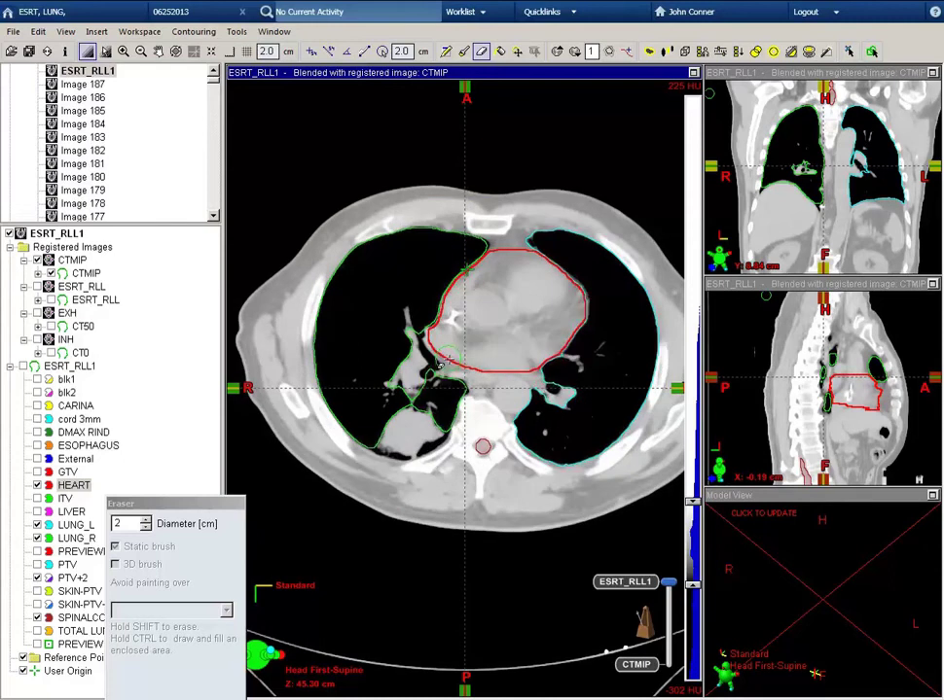
# Scroll back through the slices and display the LIVER contour
pyautogui.scroll(3, 440, 362)
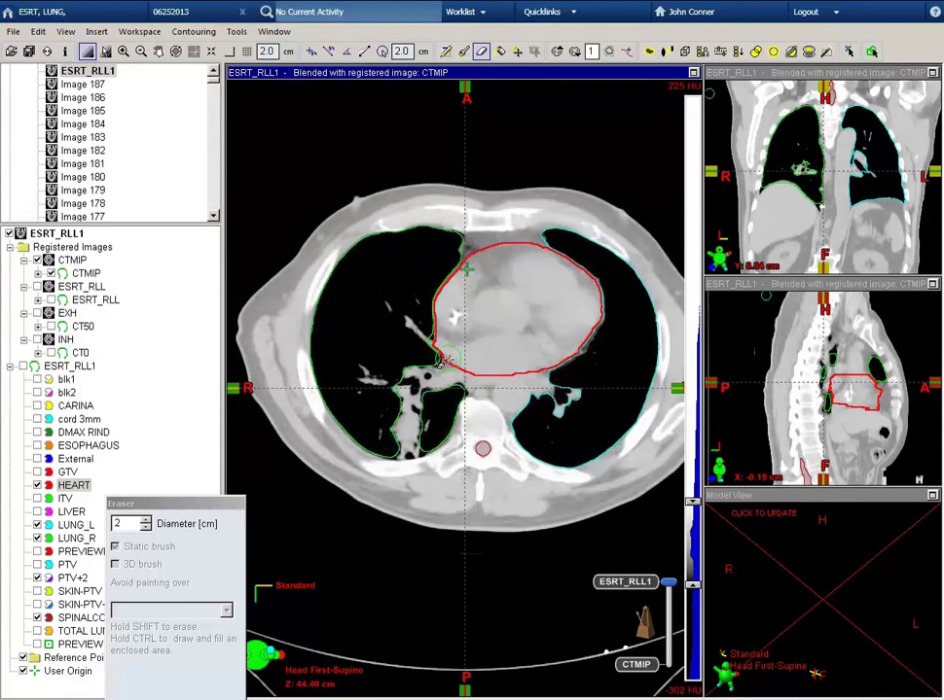
pyautogui.scroll(4, 442, 361)
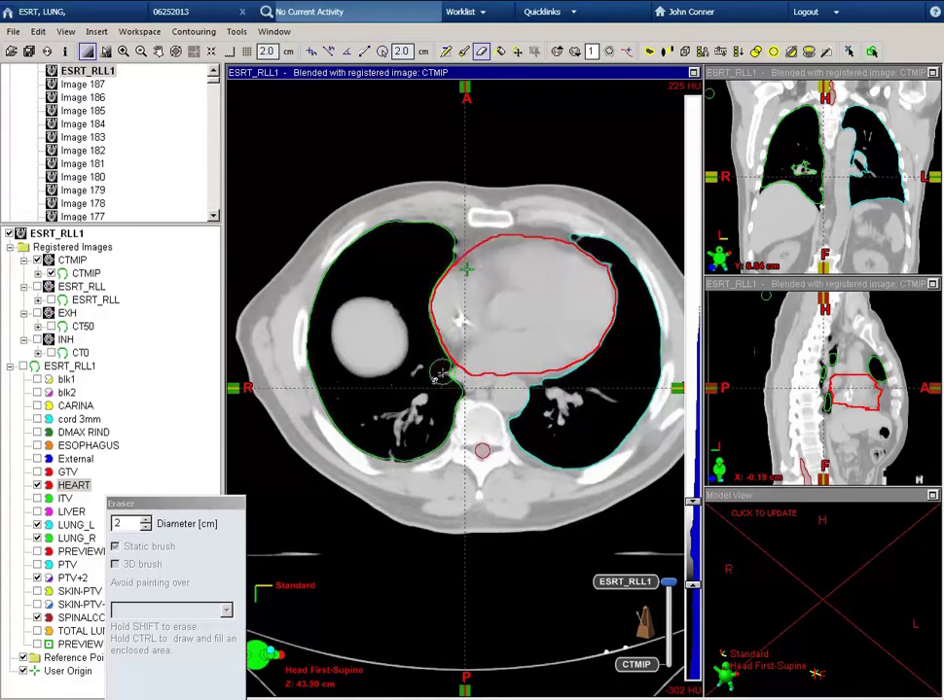
pyautogui.scroll(5, 441, 373)
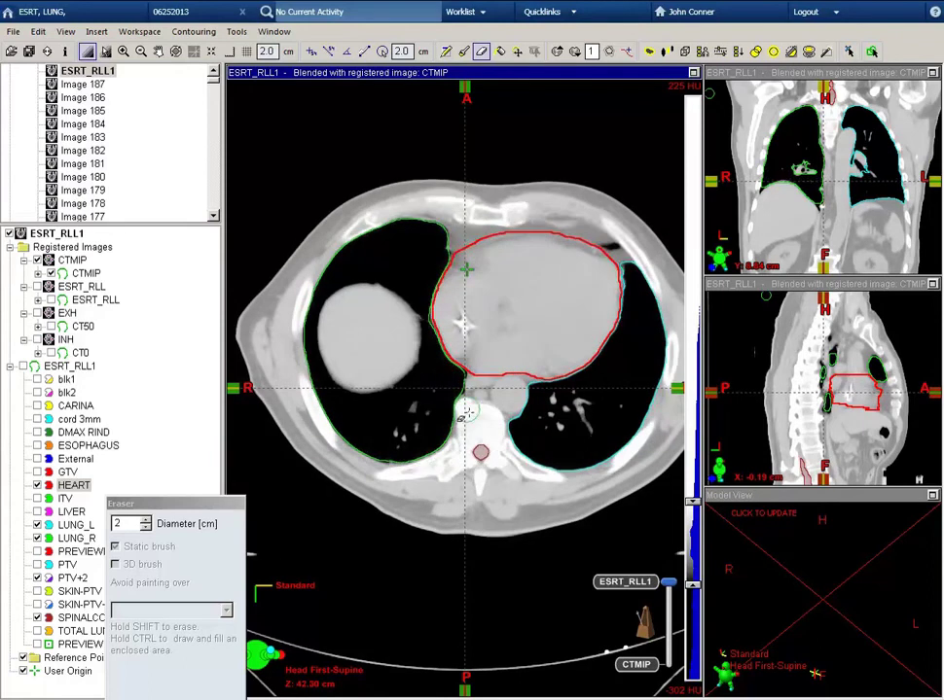
pyautogui.scroll(3, 466, 413)
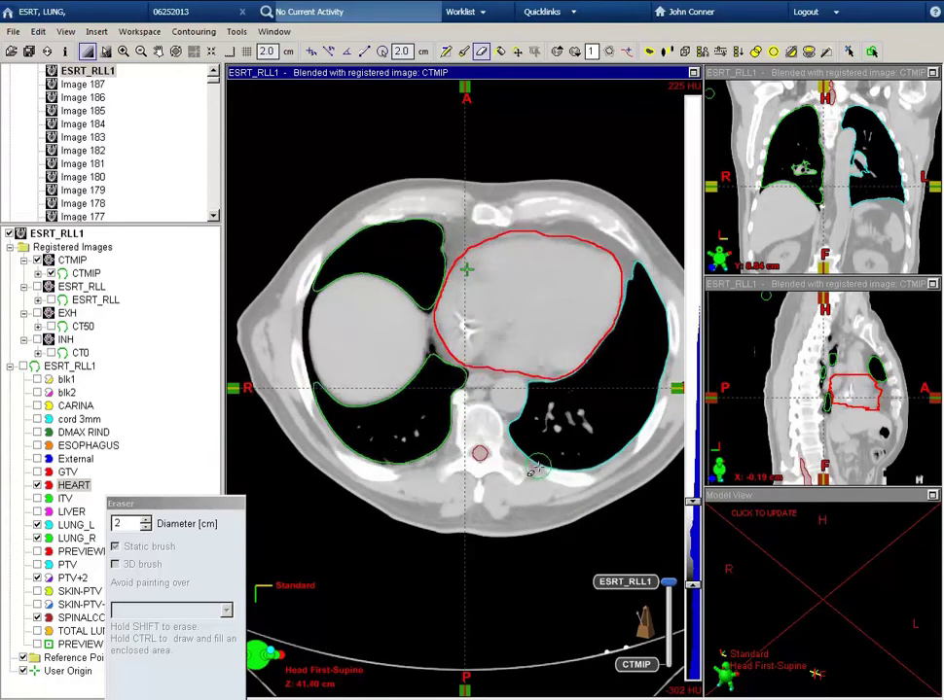
pyautogui.scroll(4, 534, 469)
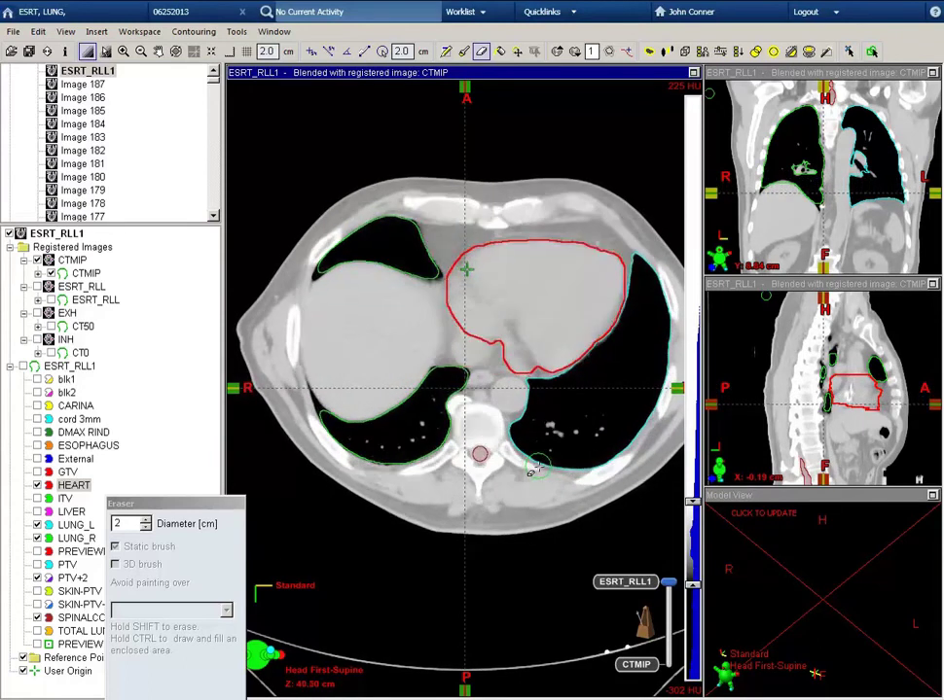
pyautogui.scroll(4, 531, 470)
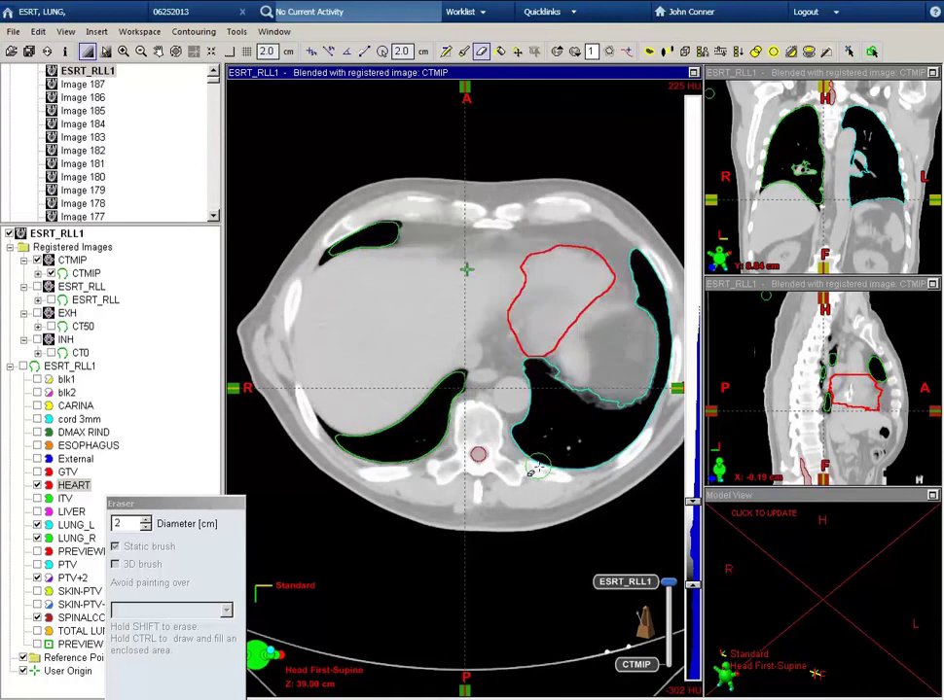
pyautogui.scroll(1, 531, 470)
pyautogui.scroll(1, 533, 469)
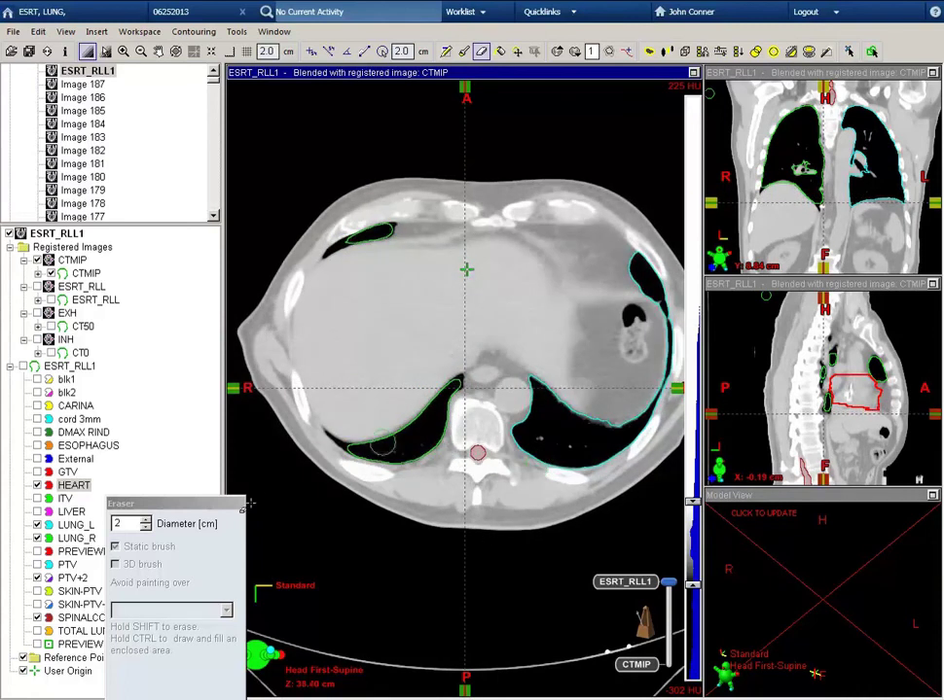
pyautogui.click(37, 511)
# Select LIVER, erase a small hole in its contour, then paint it back with the Brush
pyautogui.click(71, 511)
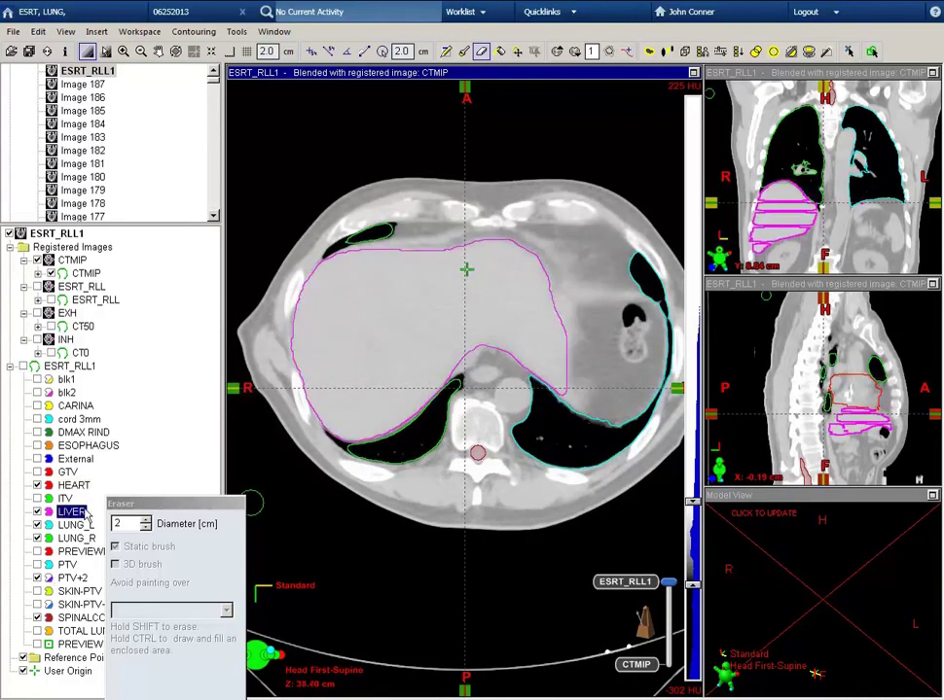
pyautogui.click(359, 325)
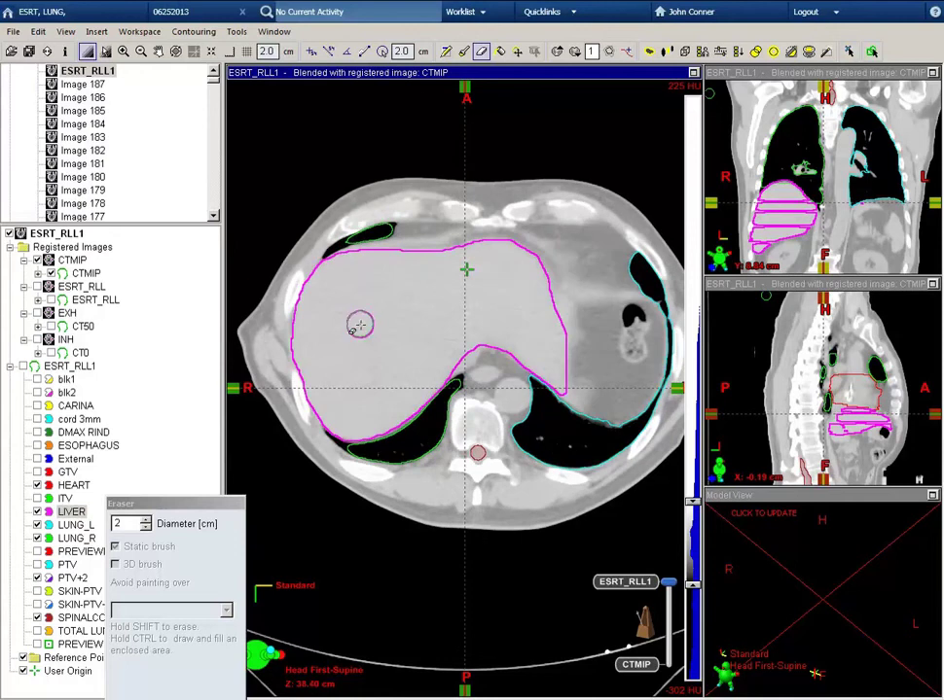
pyautogui.click(463, 51)
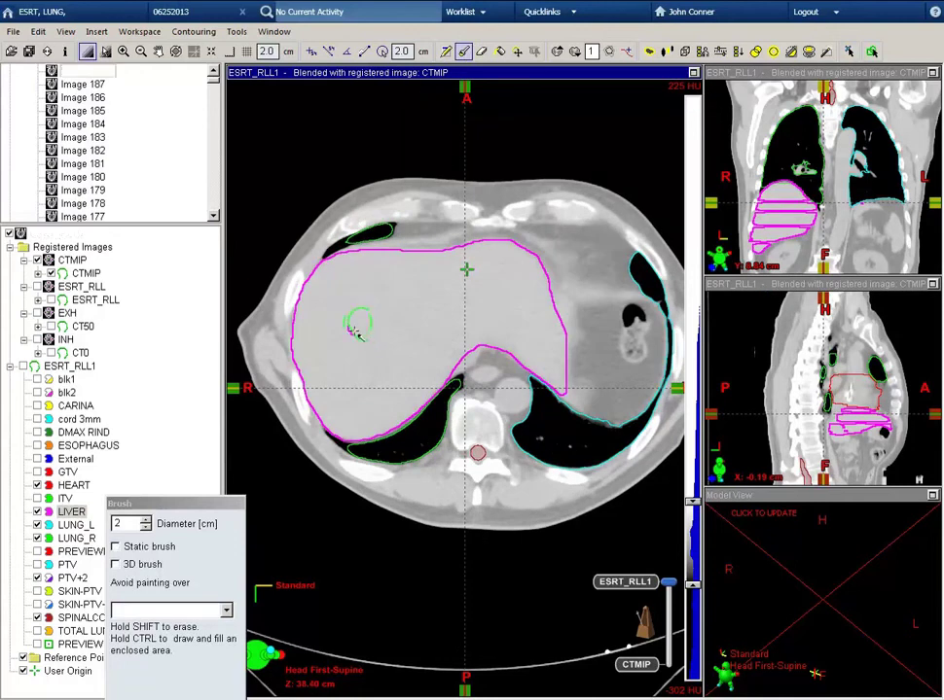
pyautogui.click(355, 332)
# Paint the liver outline with the 2 cm brush on the lower slices lacking contour
pyautogui.scroll(-1, 355, 333)
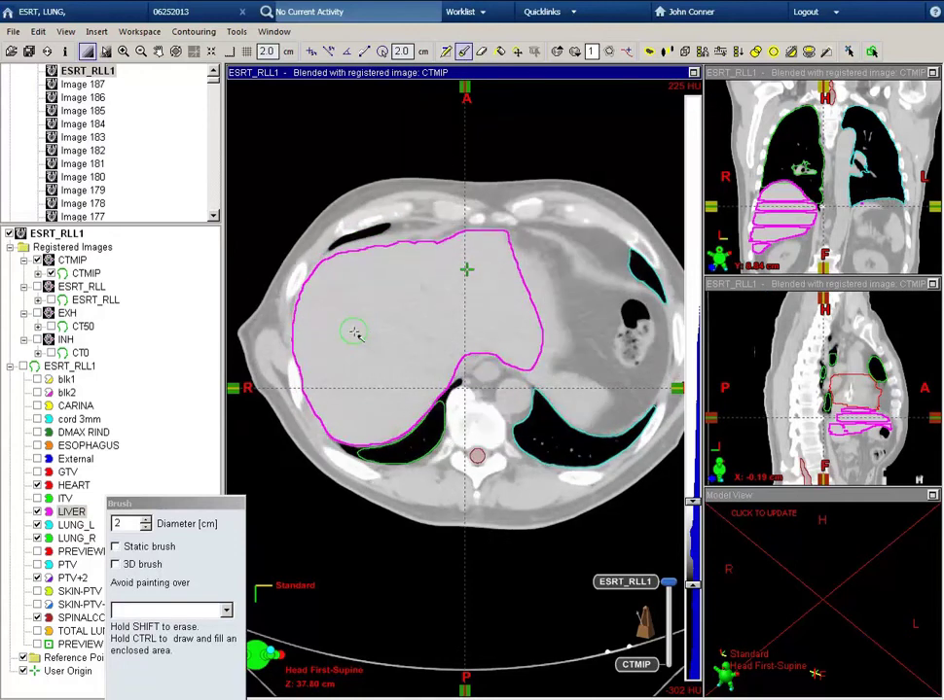
pyautogui.scroll(-1, 355, 332)
pyautogui.scroll(-1, 359, 332)
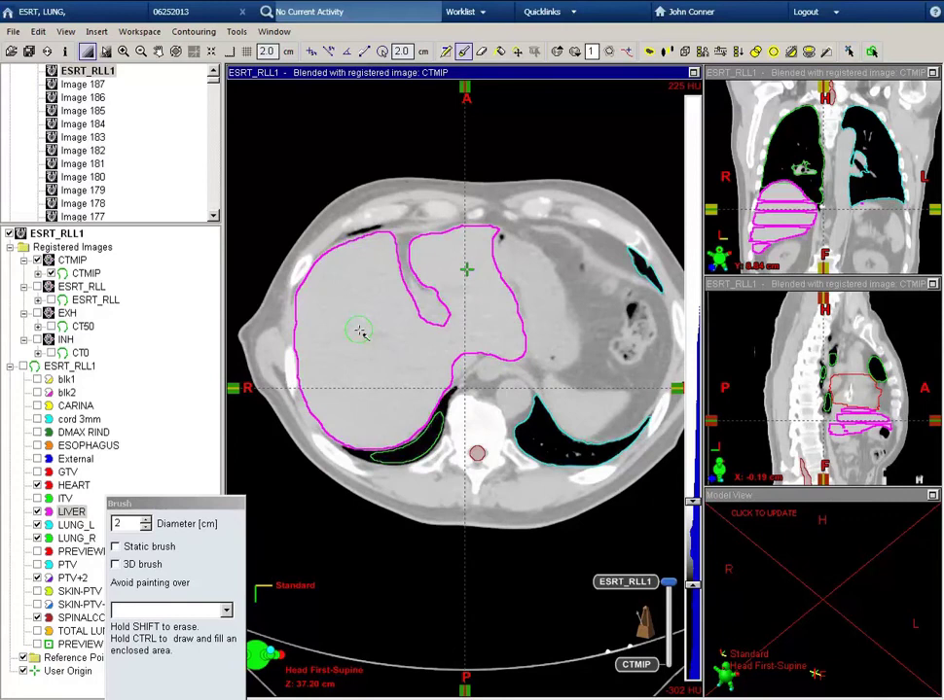
pyautogui.scroll(5, 359, 332)
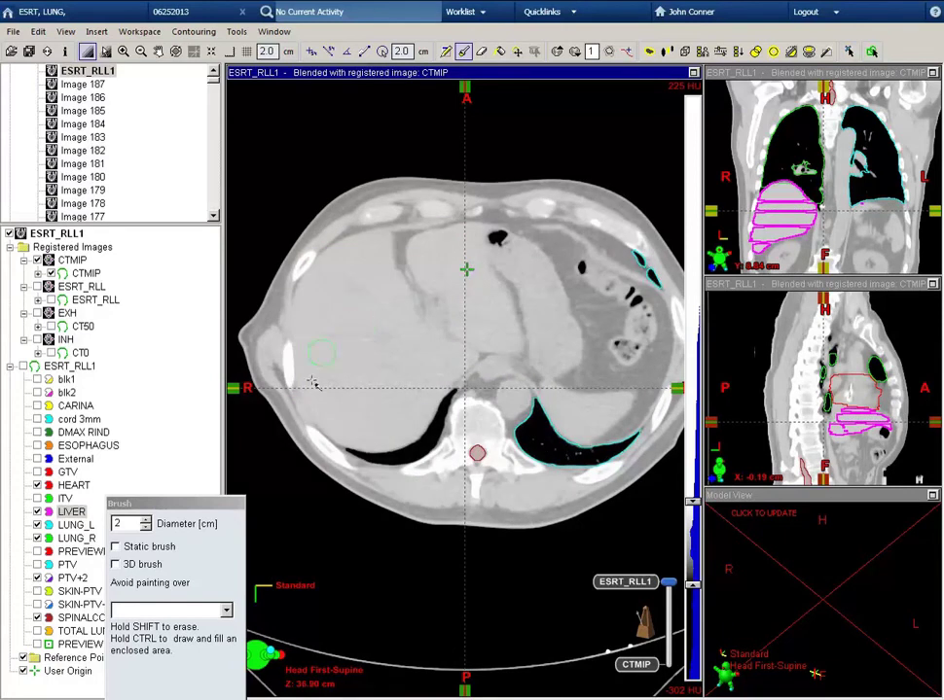
pyautogui.moveTo(313, 388)
pyautogui.mouseDown()
pyautogui.moveTo(305, 294)
pyautogui.moveTo(360, 247)
pyautogui.moveTo(383, 245)
pyautogui.moveTo(385, 270)
pyautogui.moveTo(416, 297)
pyautogui.moveTo(425, 251)
pyautogui.moveTo(467, 235)
pyautogui.moveTo(463, 255)
pyautogui.moveTo(504, 302)
pyautogui.moveTo(509, 346)
pyautogui.moveTo(484, 343)
pyautogui.moveTo(448, 368)
pyautogui.moveTo(405, 434)
pyautogui.moveTo(414, 423)
pyautogui.moveTo(362, 439)
pyautogui.moveTo(321, 387)
pyautogui.mouseUp()
pyautogui.scroll(-1, 336, 376)
pyautogui.scroll(-2, 336, 375)
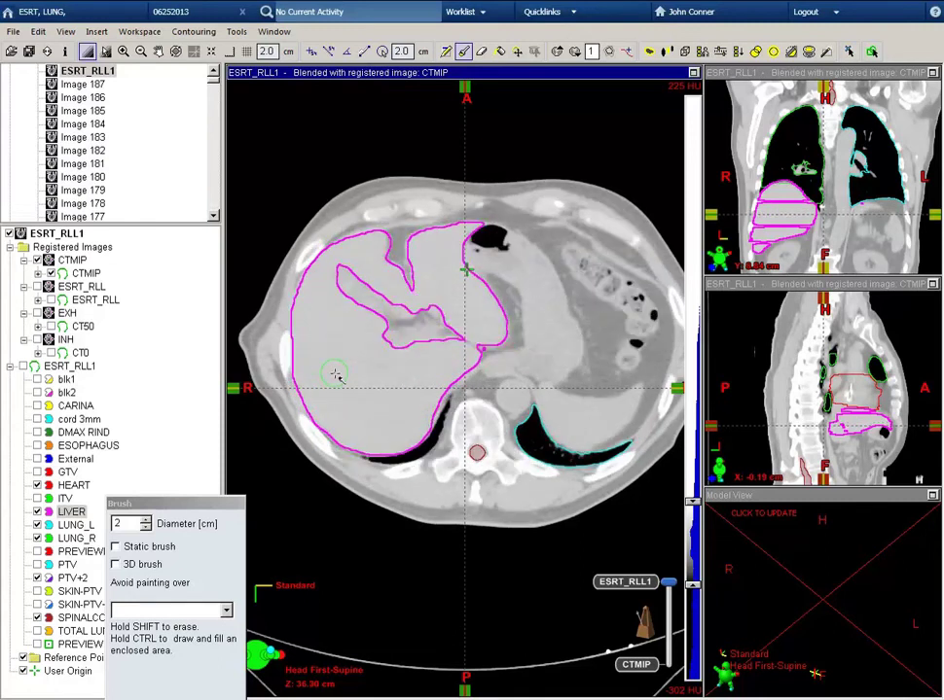
pyautogui.scroll(-1, 336, 376)
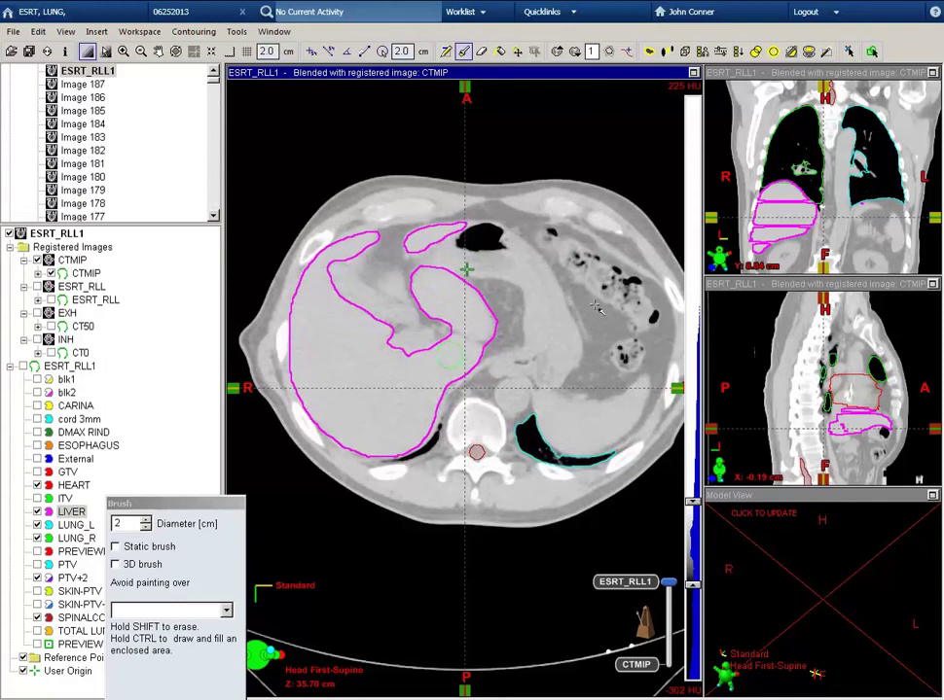
# Interpolate the LIVER contour between the drawn slices using cubic interpolation
pyautogui.click(666, 51)
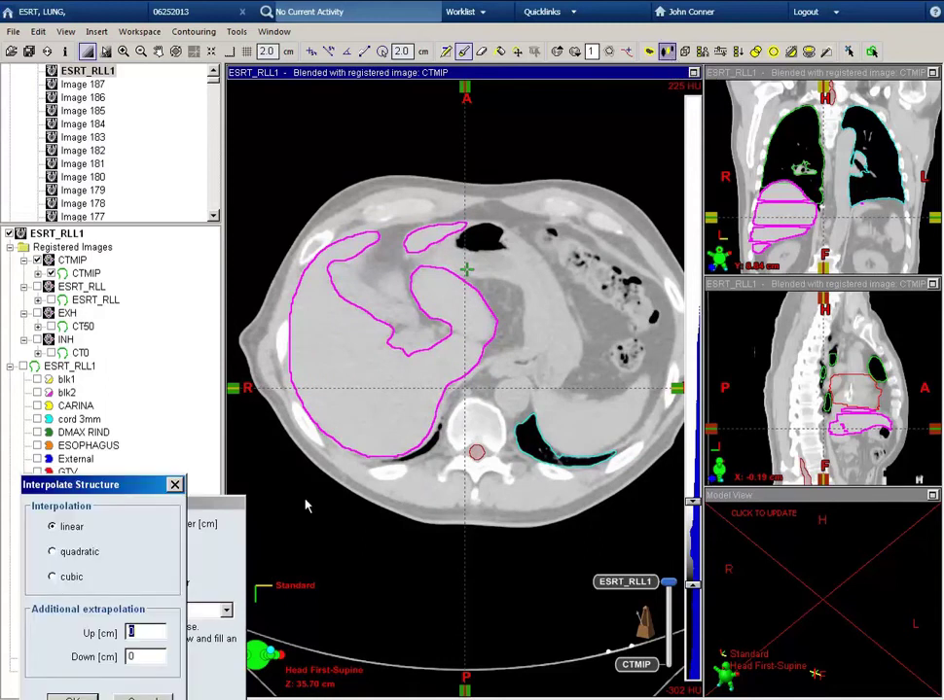
pyautogui.click(53, 577)
pyautogui.moveTo(114, 491); pyautogui.dragTo(172, 296)
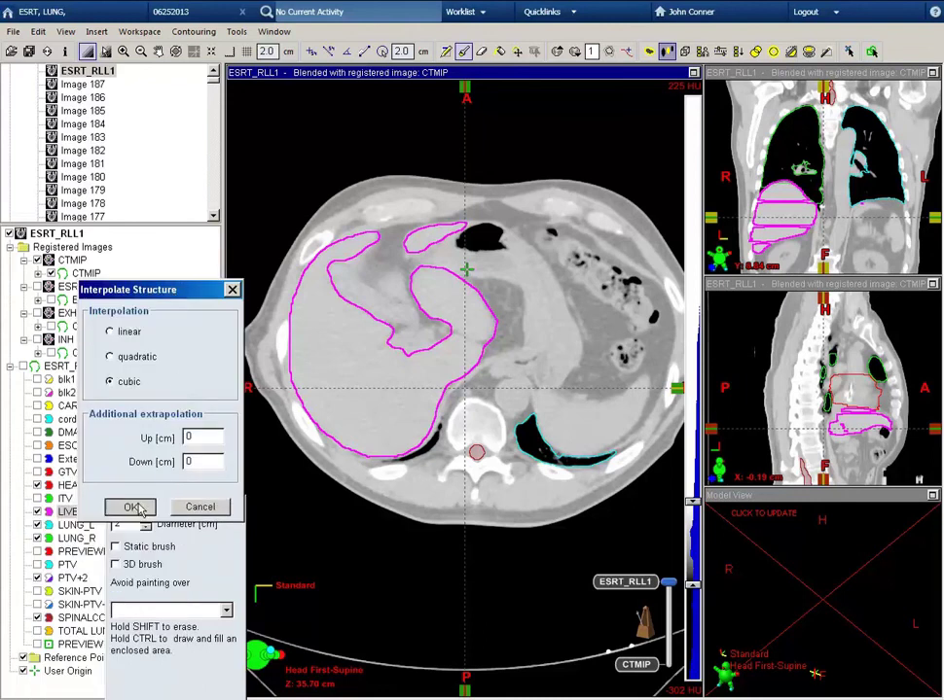
pyautogui.click(132, 507)
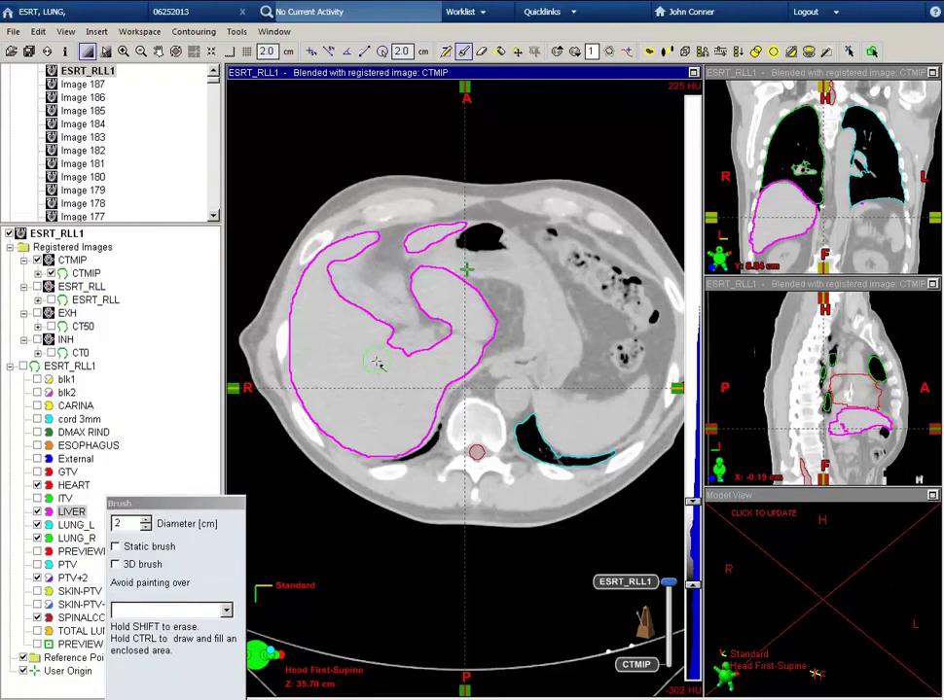
# Check the interpolated liver on neighbouring slices, then display the ESOPHAGUS contour
pyautogui.scroll(4, 376, 364)
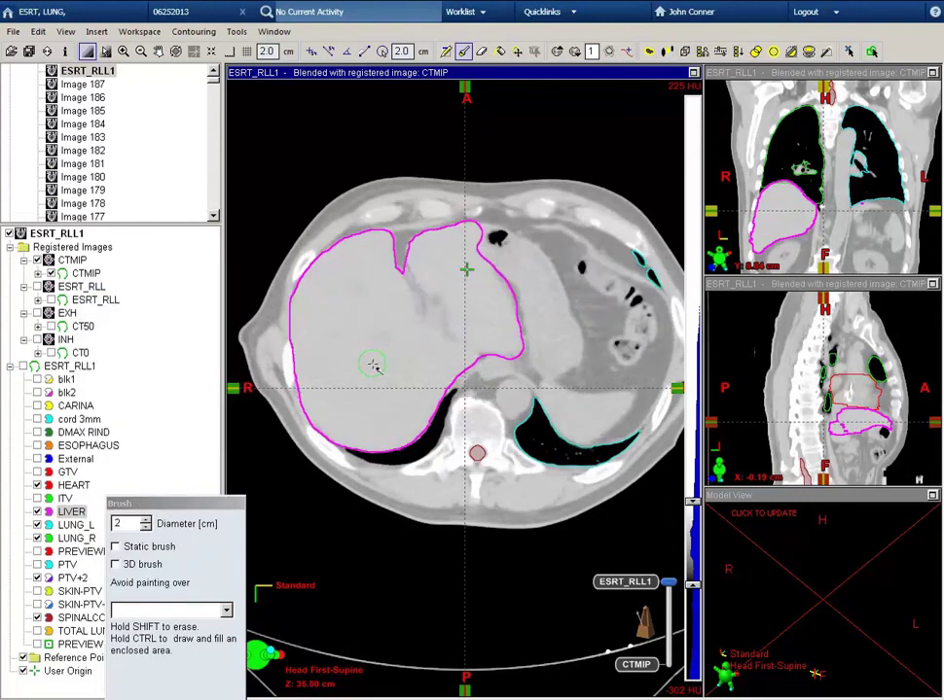
pyautogui.scroll(2, 374, 366)
pyautogui.scroll(5, 373, 366)
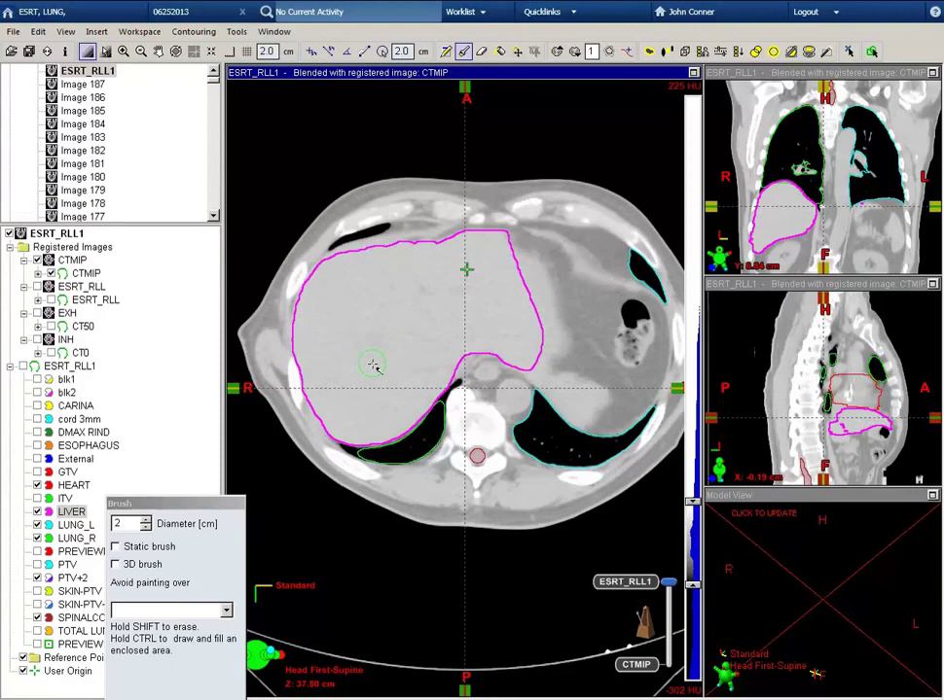
pyautogui.scroll(-2, 374, 366)
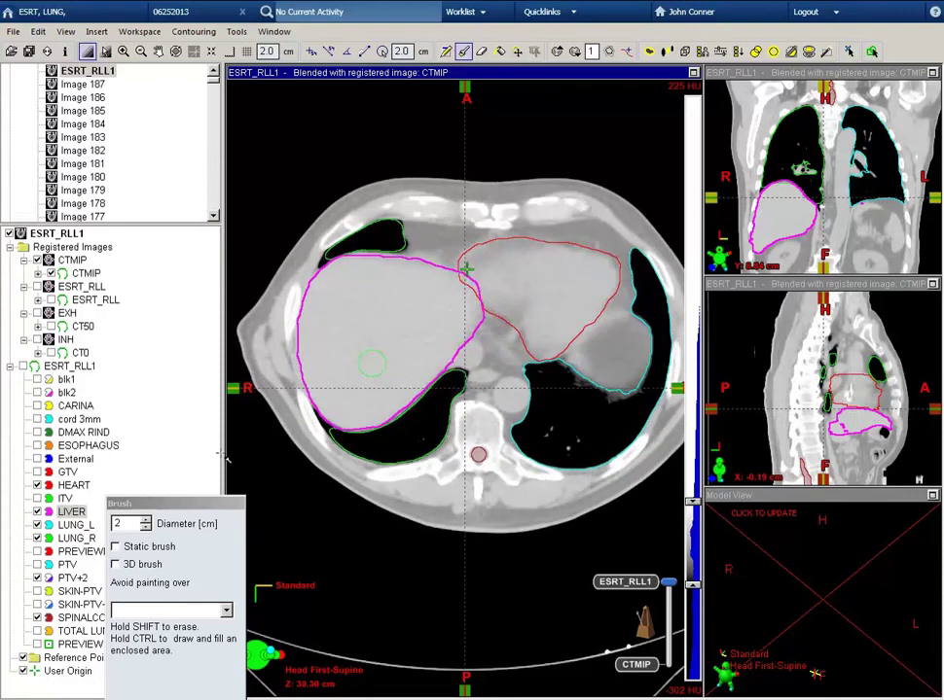
pyautogui.click(38, 446)
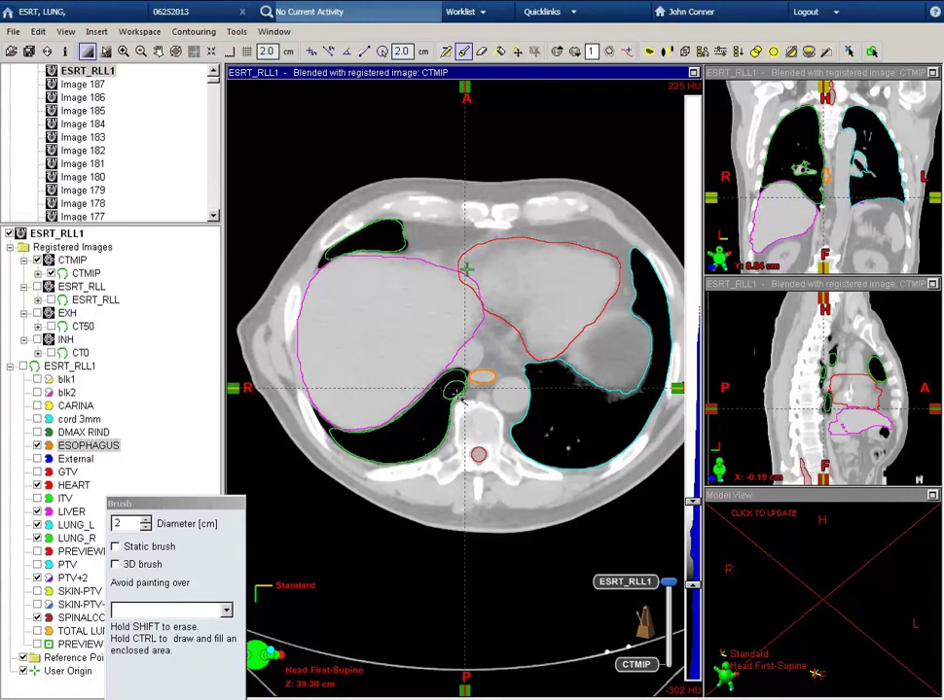
# Brush-paint a small correction on the green contour beside the spinal canal
pyautogui.scroll(2, 461, 402)
pyautogui.scroll(1, 461, 401)
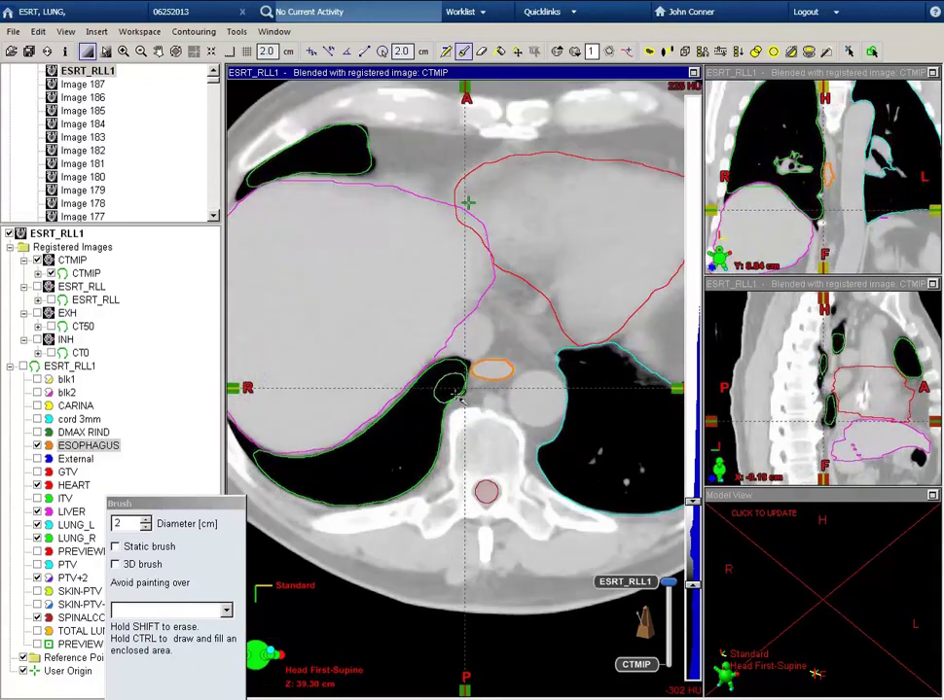
pyautogui.scroll(-10, 457, 397)
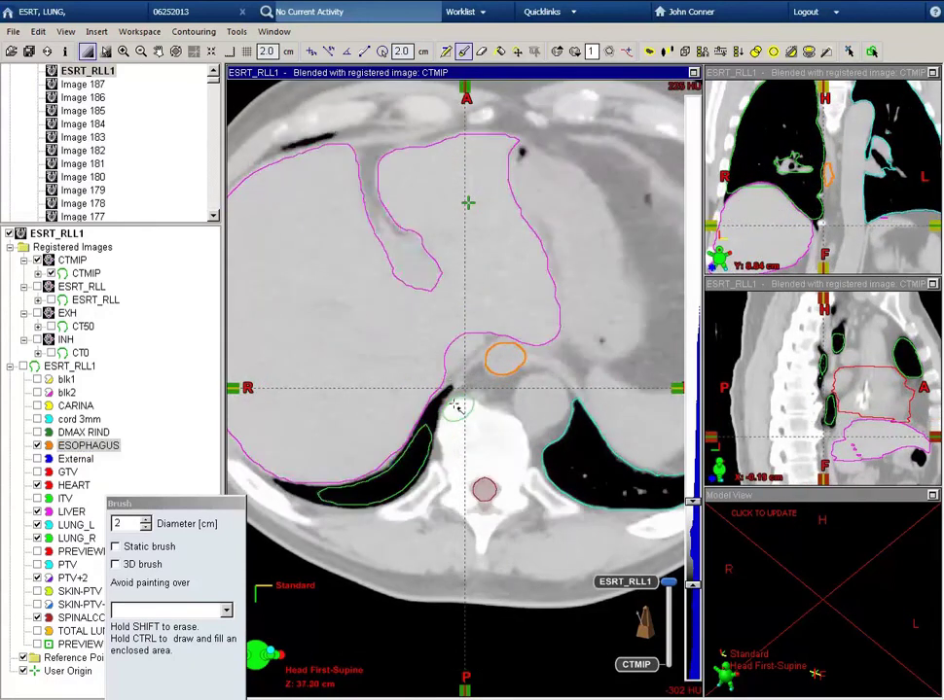
pyautogui.scroll(-5, 457, 404)
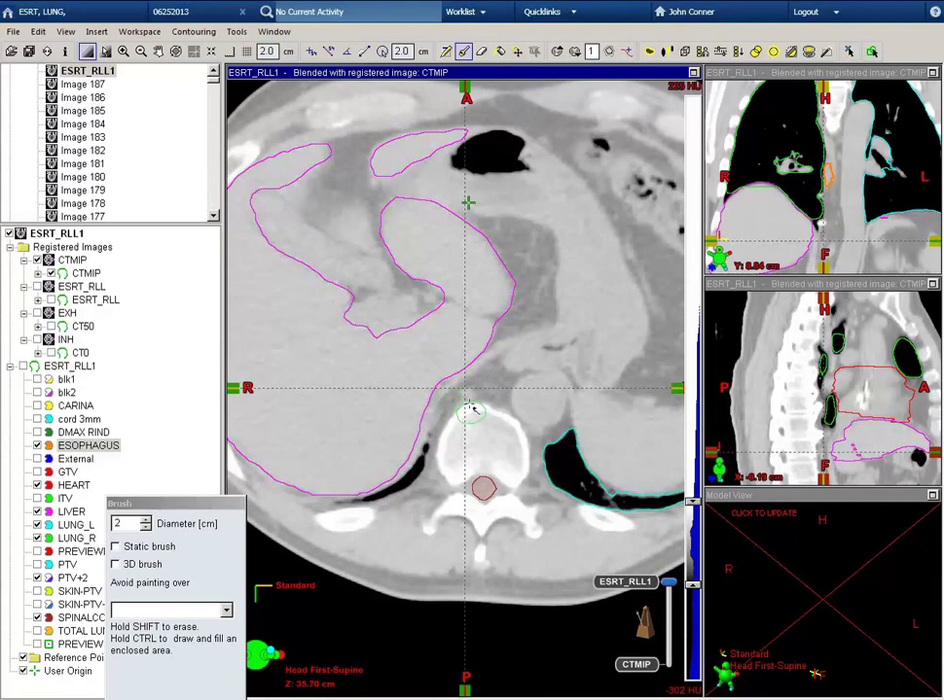
pyautogui.scroll(2, 523, 387)
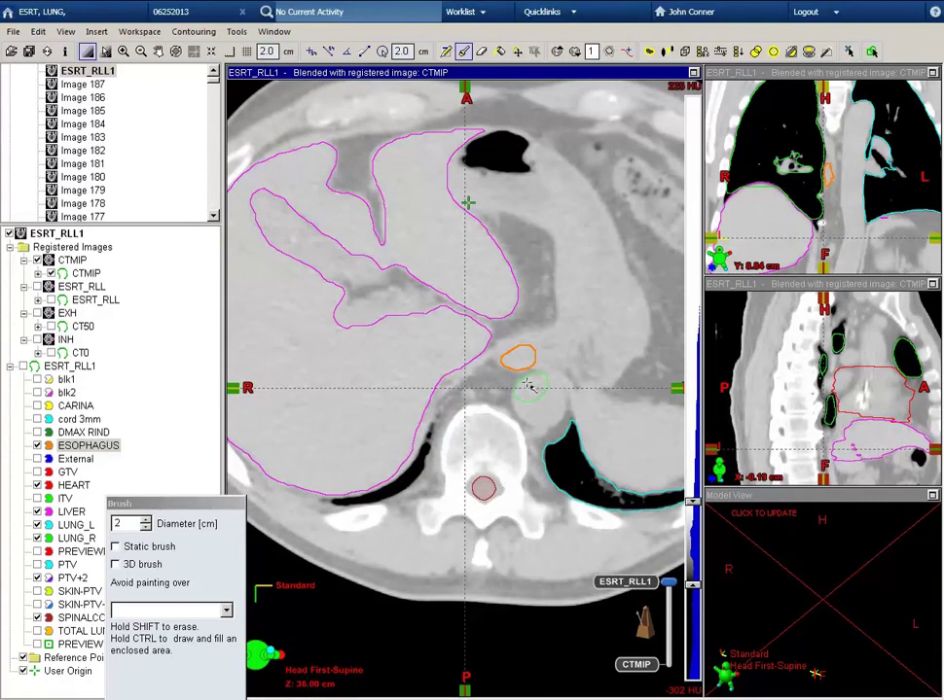
pyautogui.scroll(-3, 525, 386)
pyautogui.scroll(4, 523, 388)
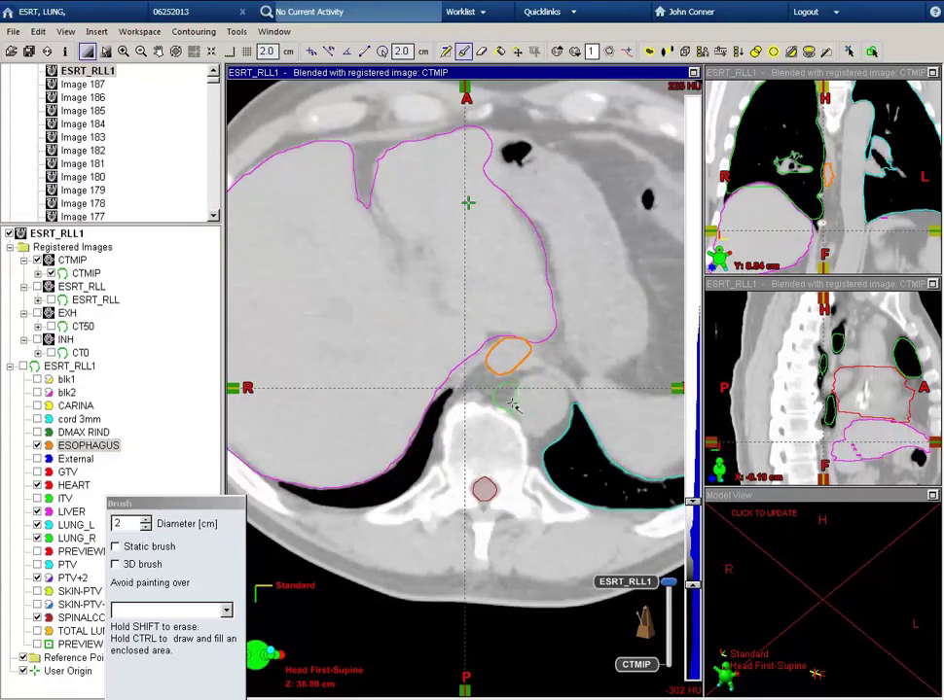
pyautogui.scroll(4, 508, 414)
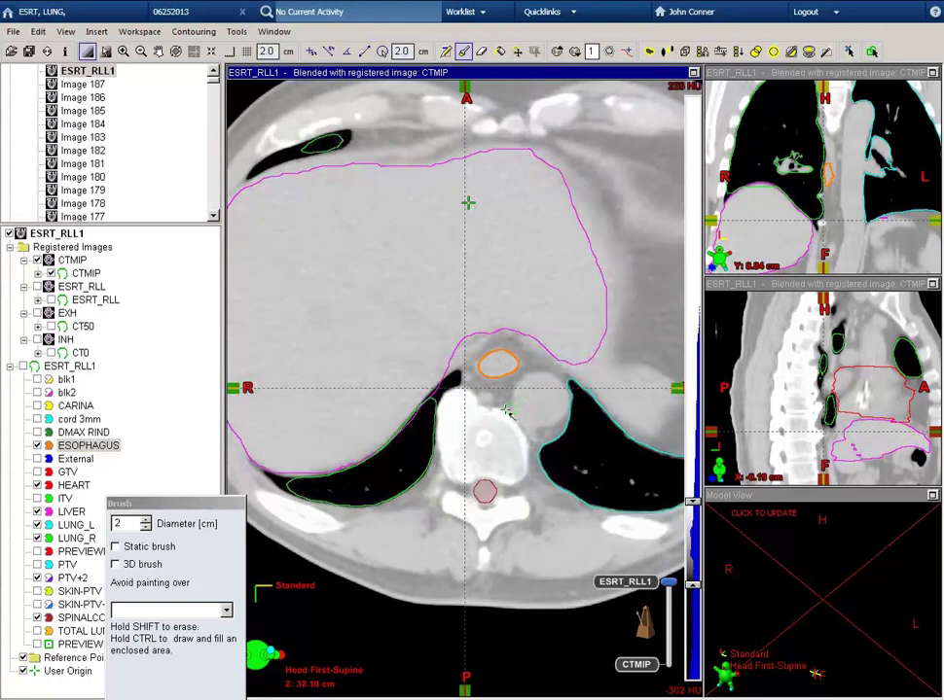
pyautogui.scroll(3, 504, 414)
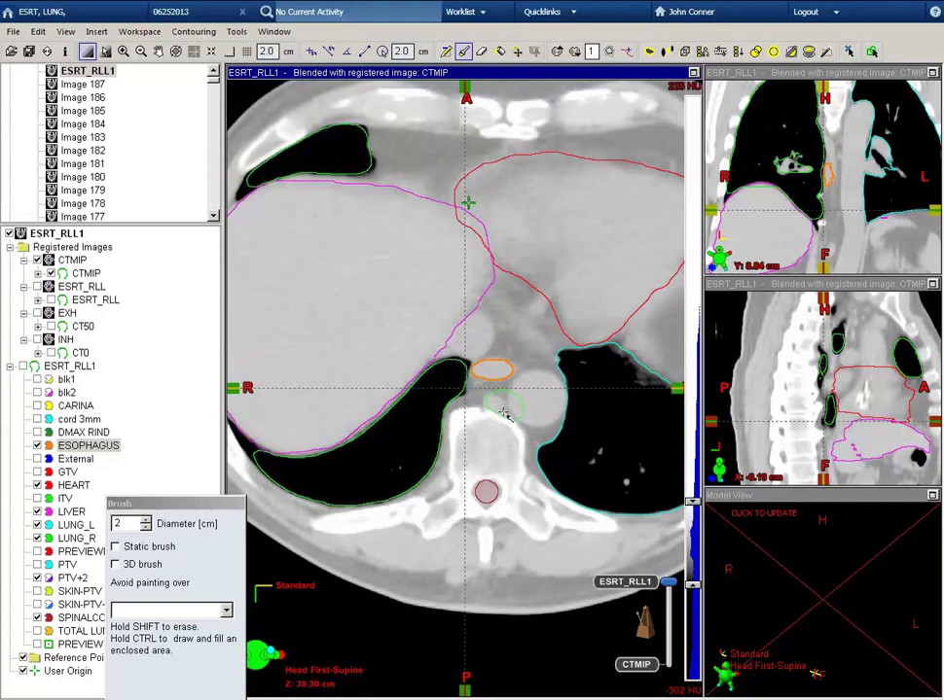
pyautogui.moveTo(506, 499); pyautogui.dragTo(507, 507)
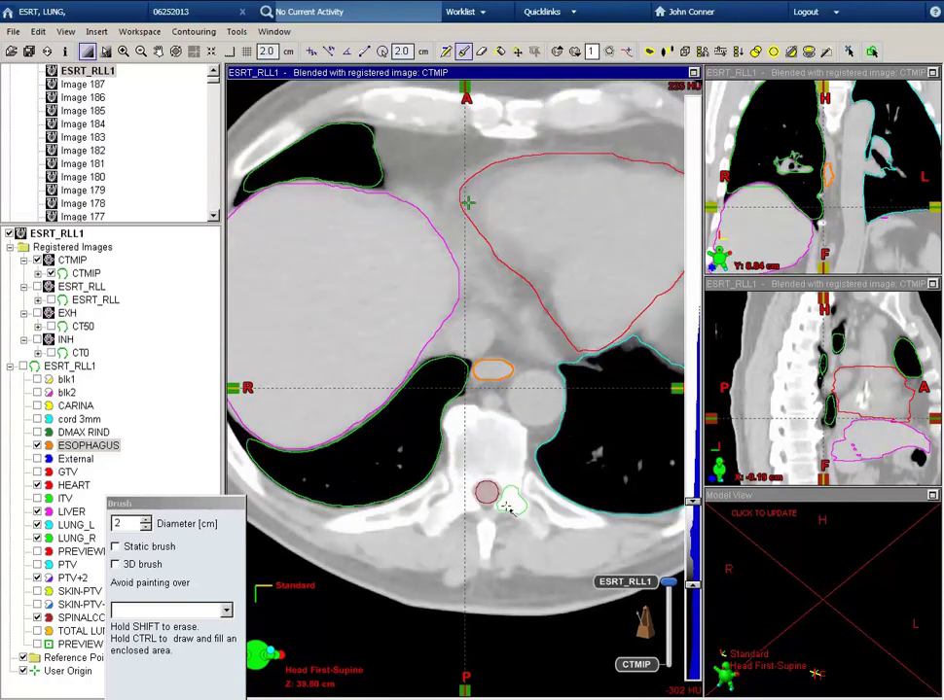
# Review the orange esophagus contour on axial slices upward to about Z 49.5 cm
pyautogui.scroll(3, 507, 507)
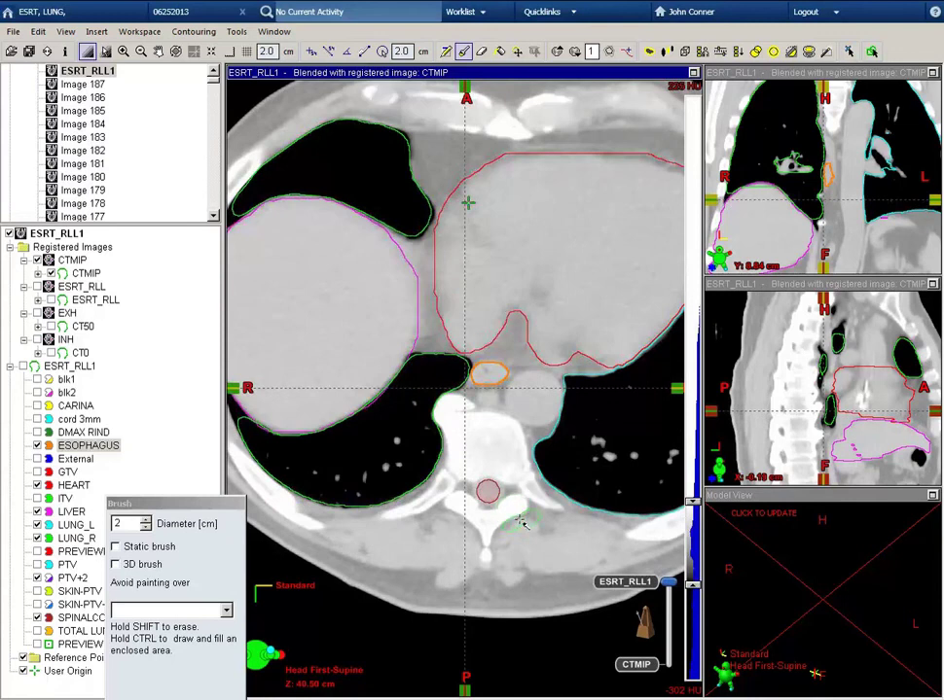
pyautogui.scroll(4, 545, 550)
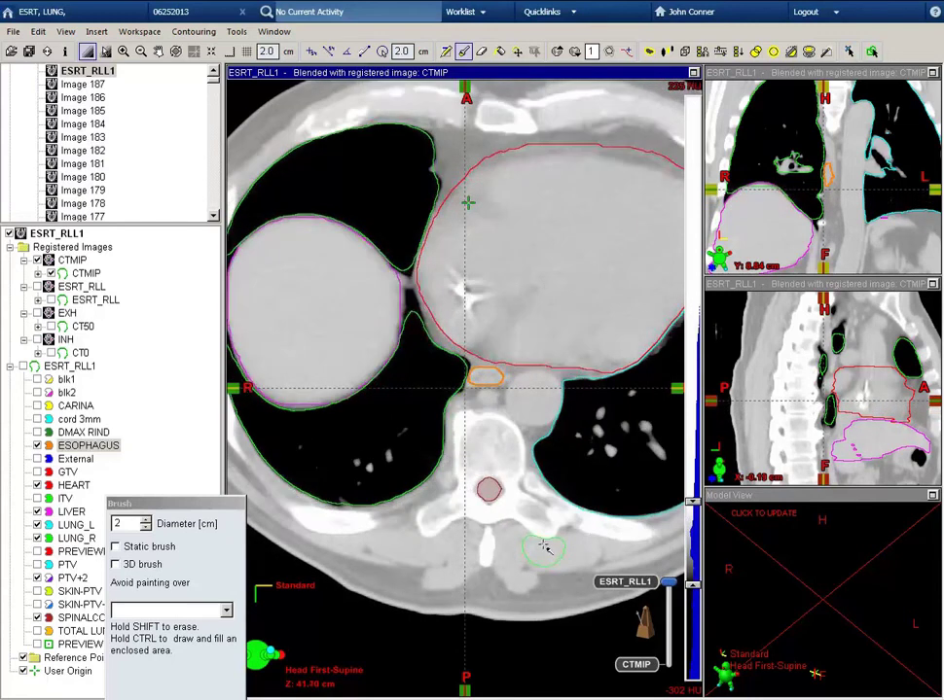
pyautogui.scroll(3, 543, 546)
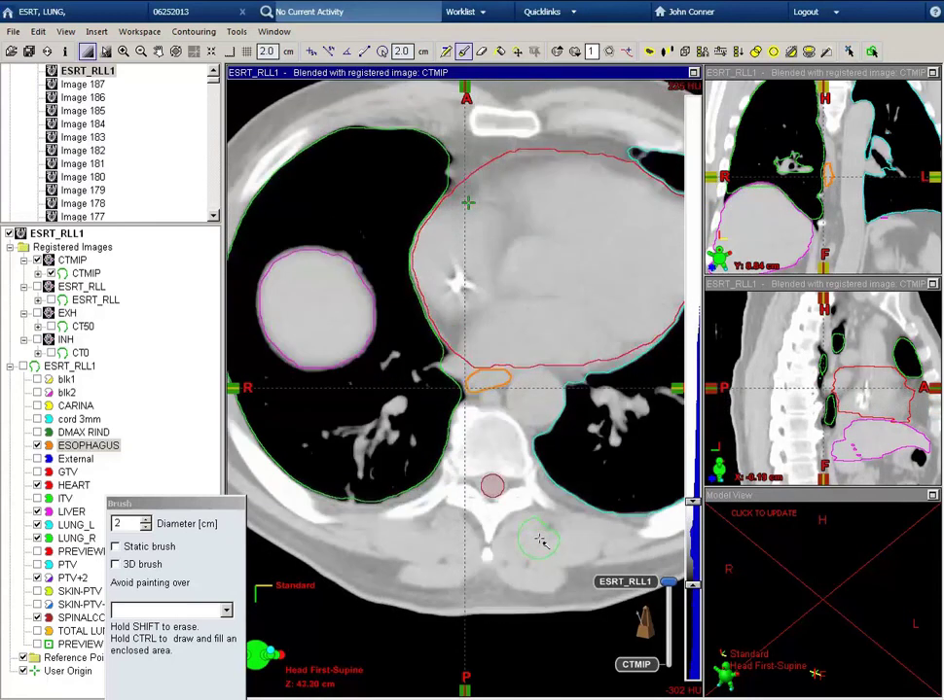
pyautogui.scroll(4, 541, 541)
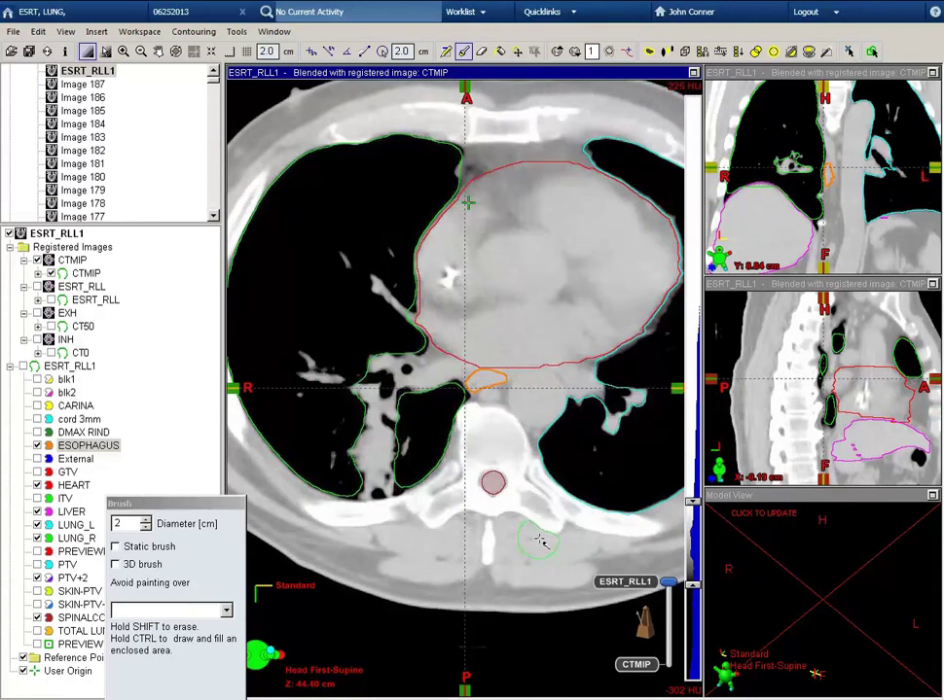
pyautogui.scroll(4, 541, 540)
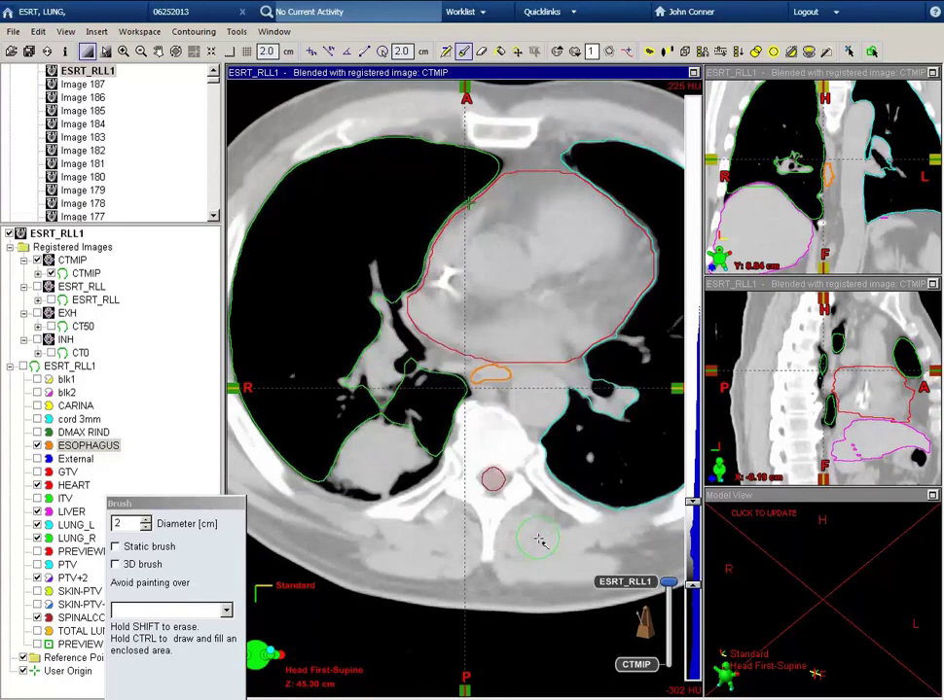
pyautogui.scroll(4, 539, 541)
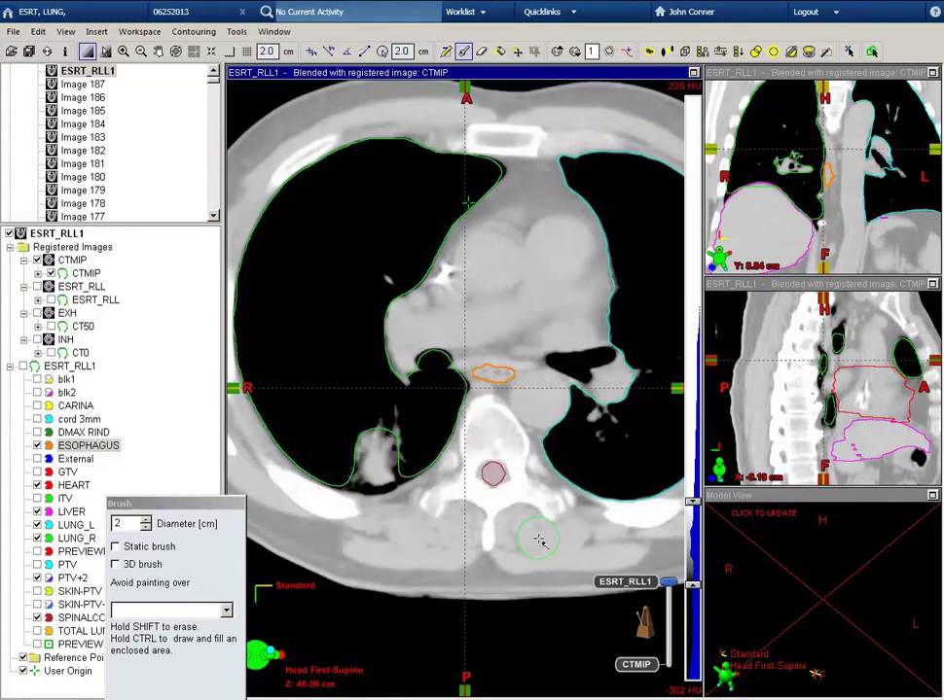
pyautogui.scroll(1, 539, 540)
pyautogui.scroll(4, 539, 541)
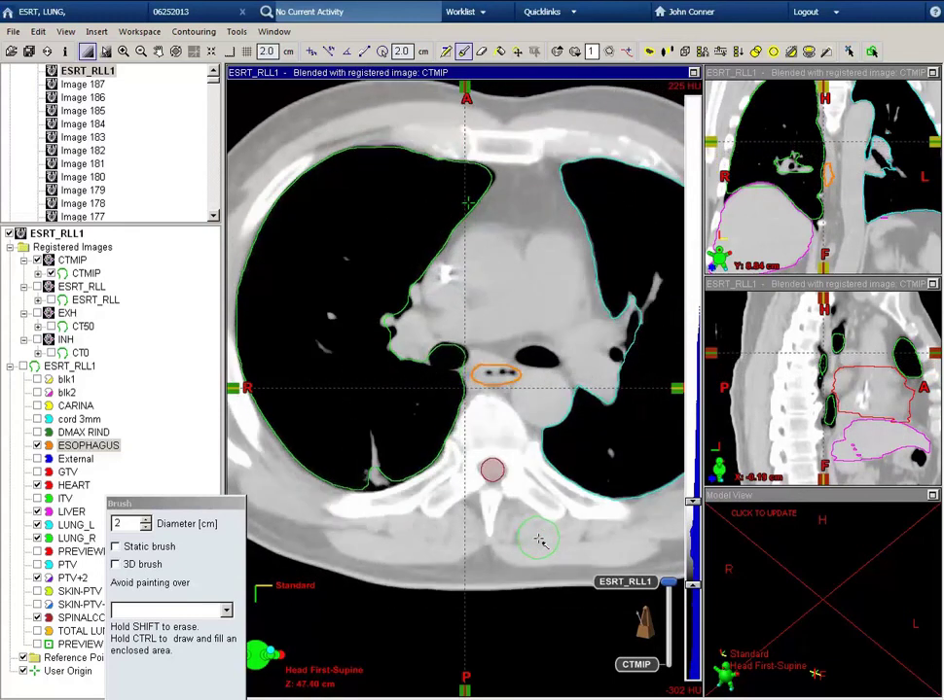
pyautogui.scroll(3, 539, 541)
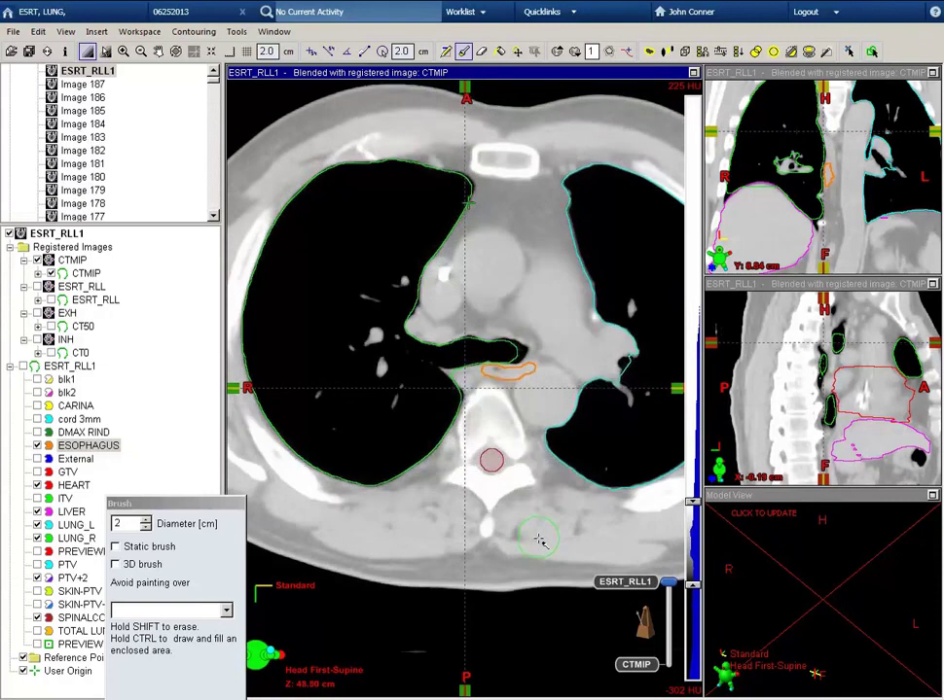
# Follow the ESOPHAGUS contour upward to Z 59.4 cm, where it ends
pyautogui.scroll(4, 539, 541)
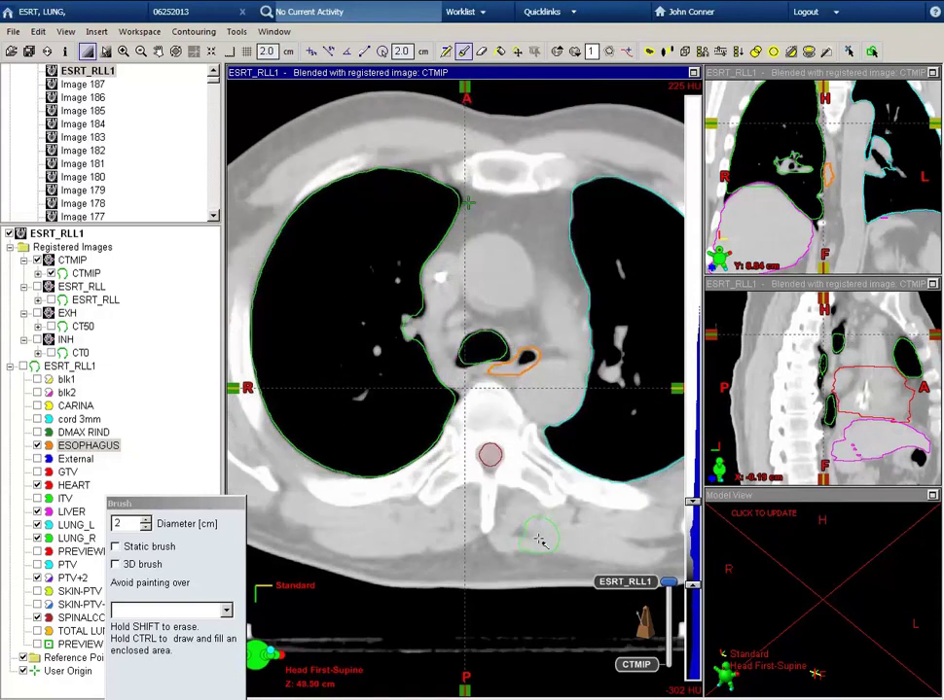
pyautogui.scroll(4, 539, 541)
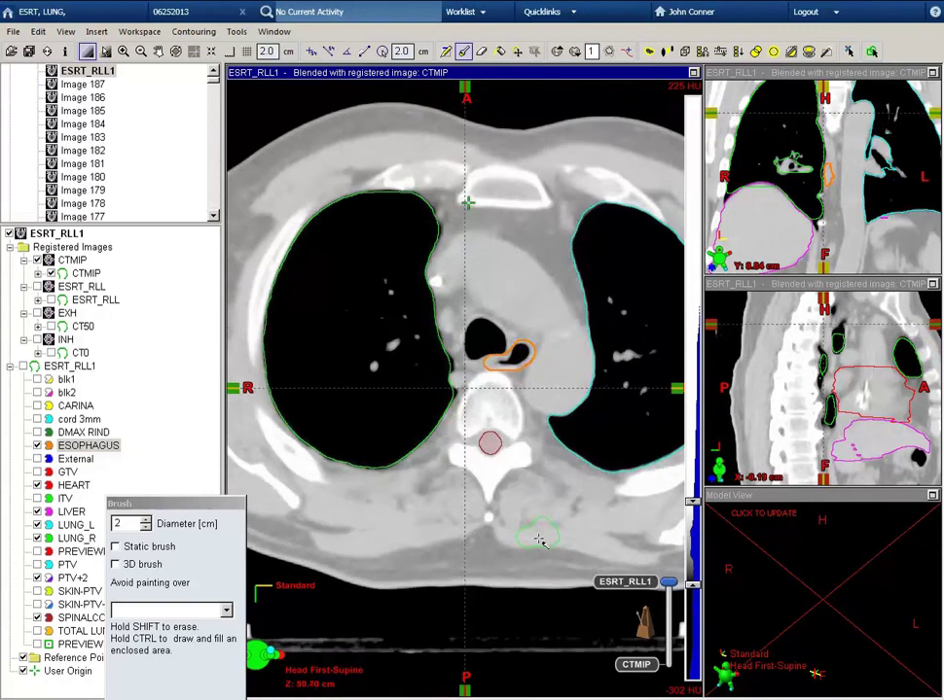
pyautogui.scroll(4, 539, 541)
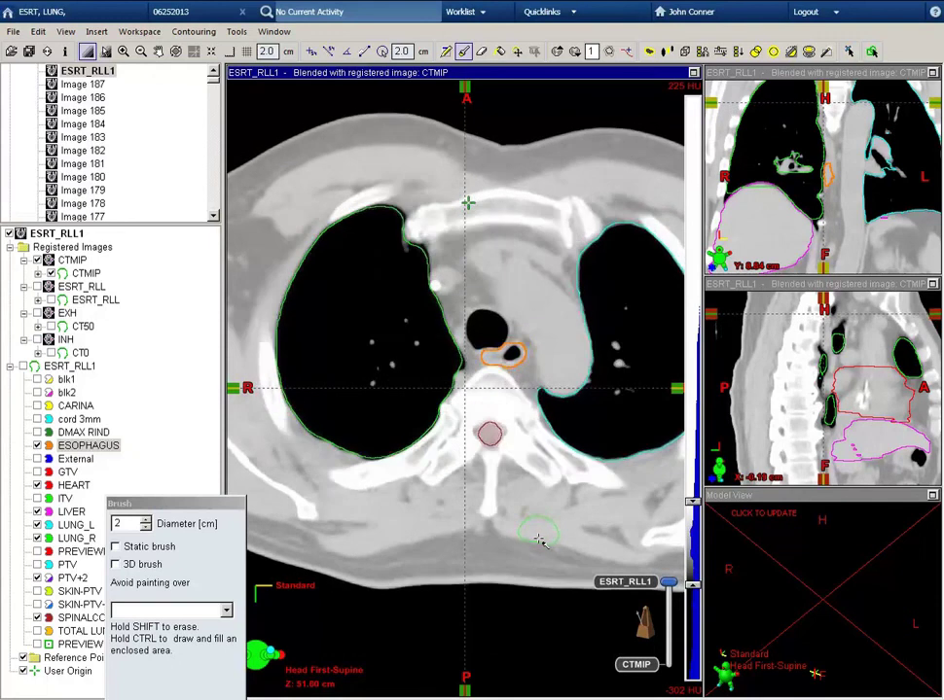
pyautogui.scroll(3, 534, 536)
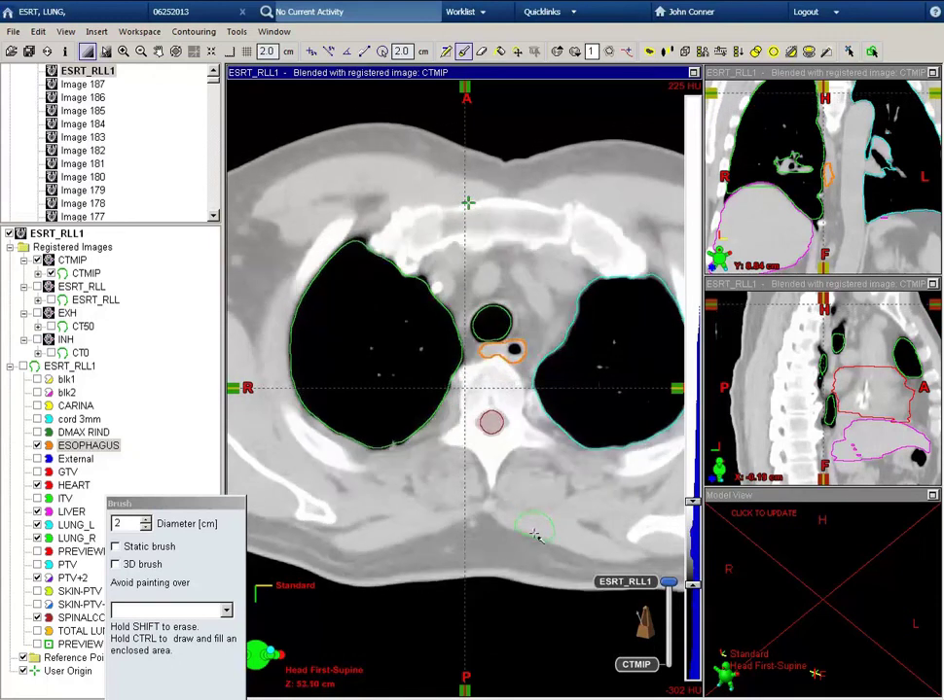
pyautogui.scroll(4, 533, 532)
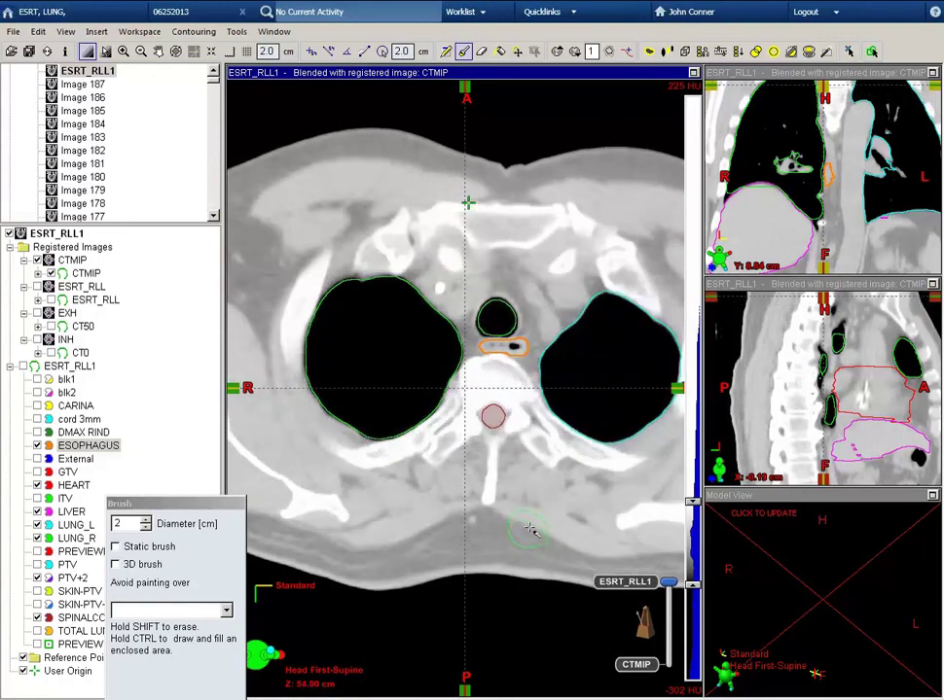
pyautogui.scroll(5, 530, 529)
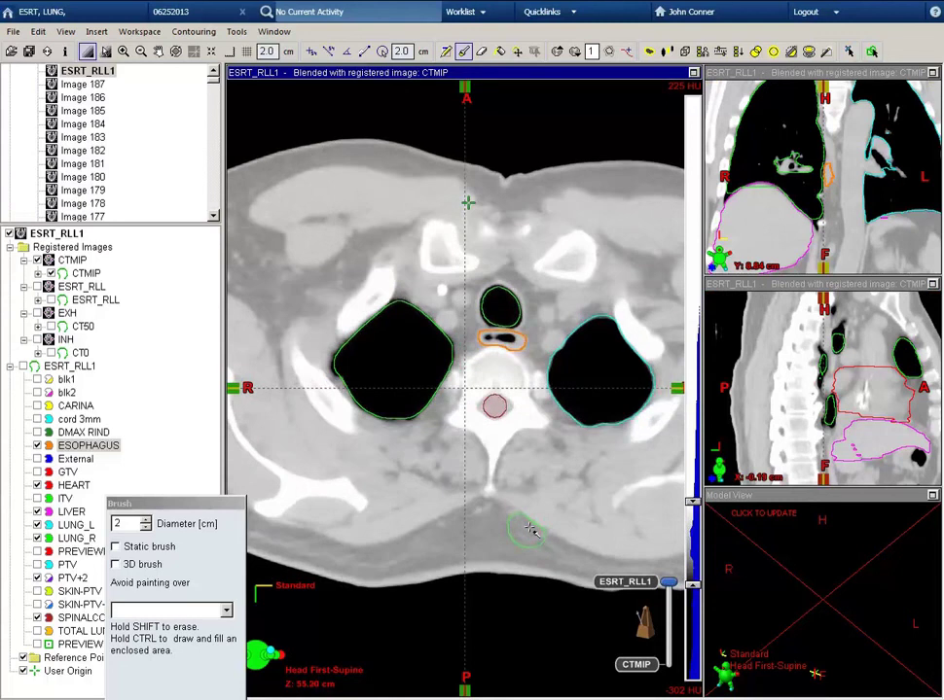
pyautogui.scroll(4, 530, 528)
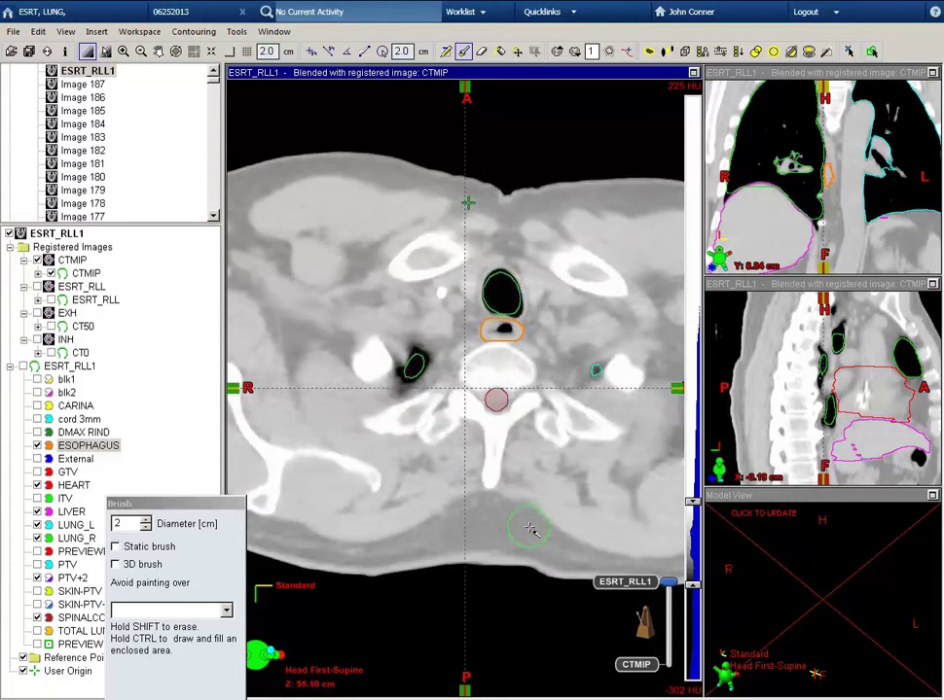
pyautogui.scroll(2, 530, 528)
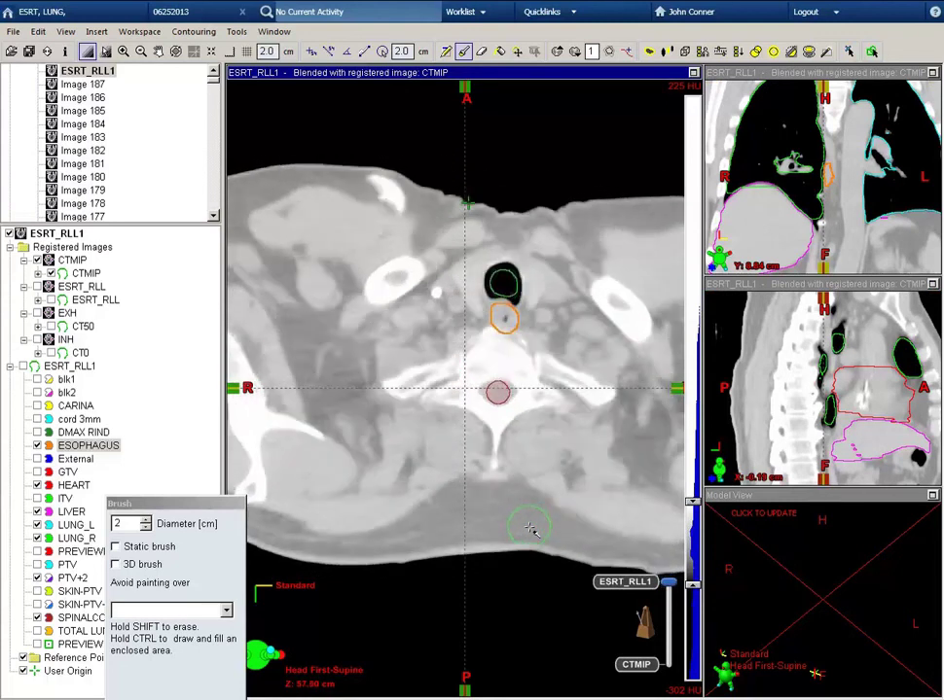
pyautogui.scroll(4, 531, 528)
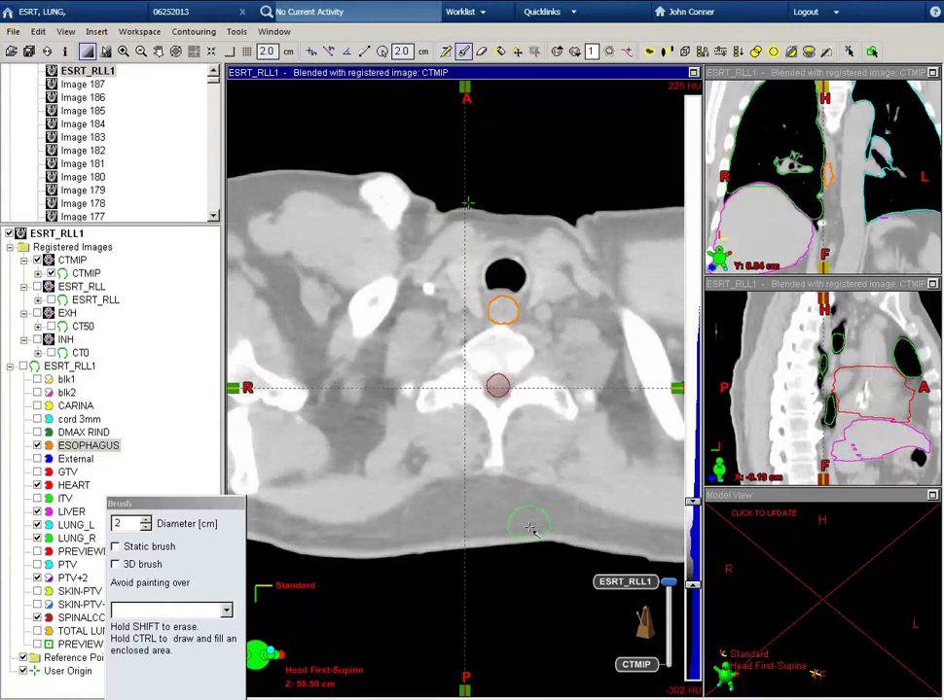
pyautogui.scroll(1, 530, 529)
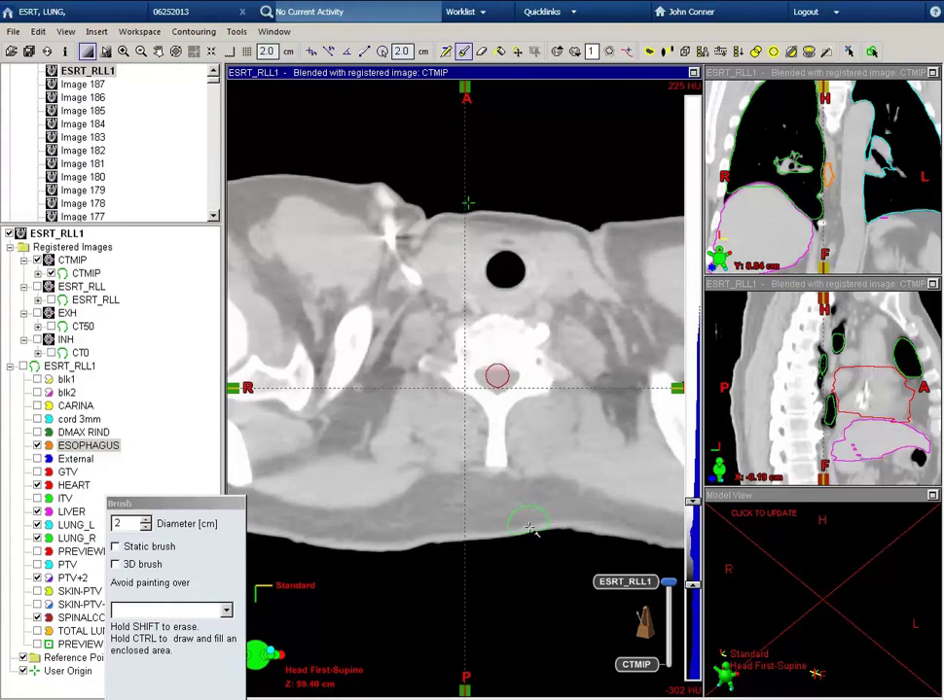
# Return to the mid-chest slices around Z 49.2 cm
pyautogui.scroll(-2, 530, 528)
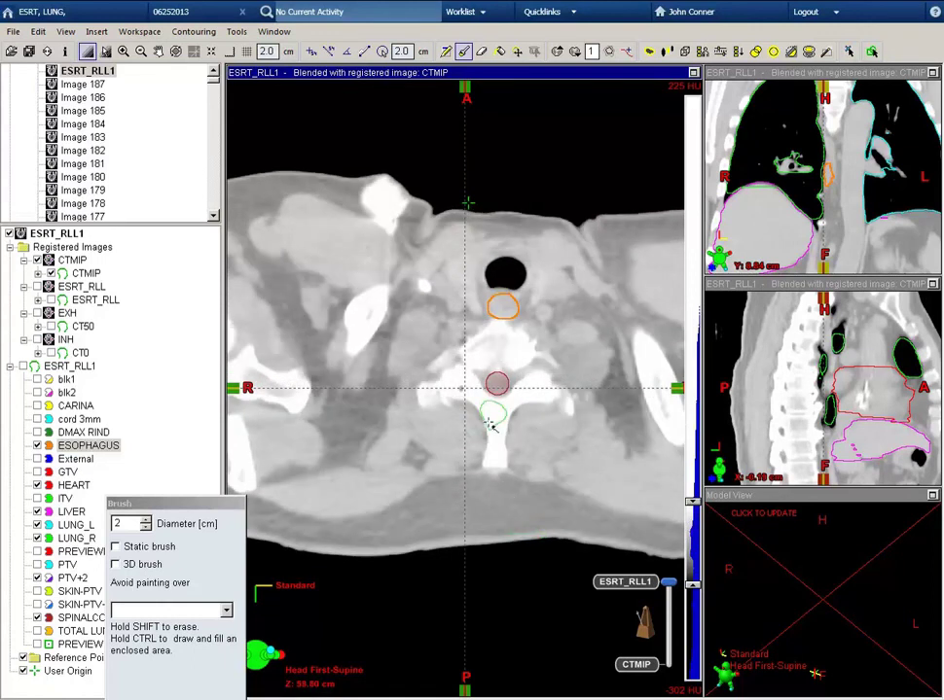
pyautogui.scroll(-3, 535, 443)
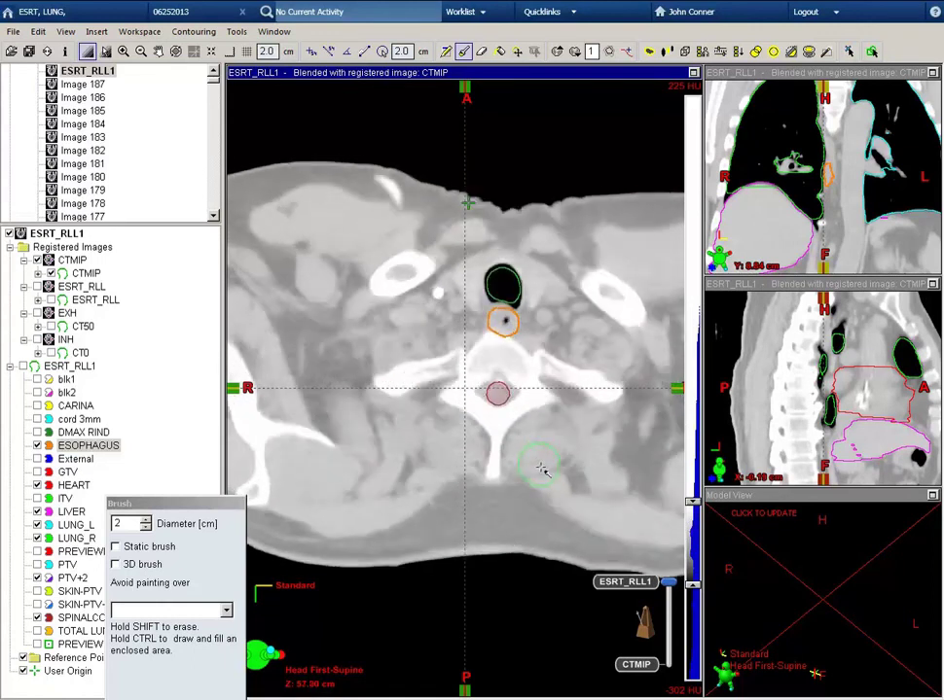
pyautogui.scroll(-10, 544, 473)
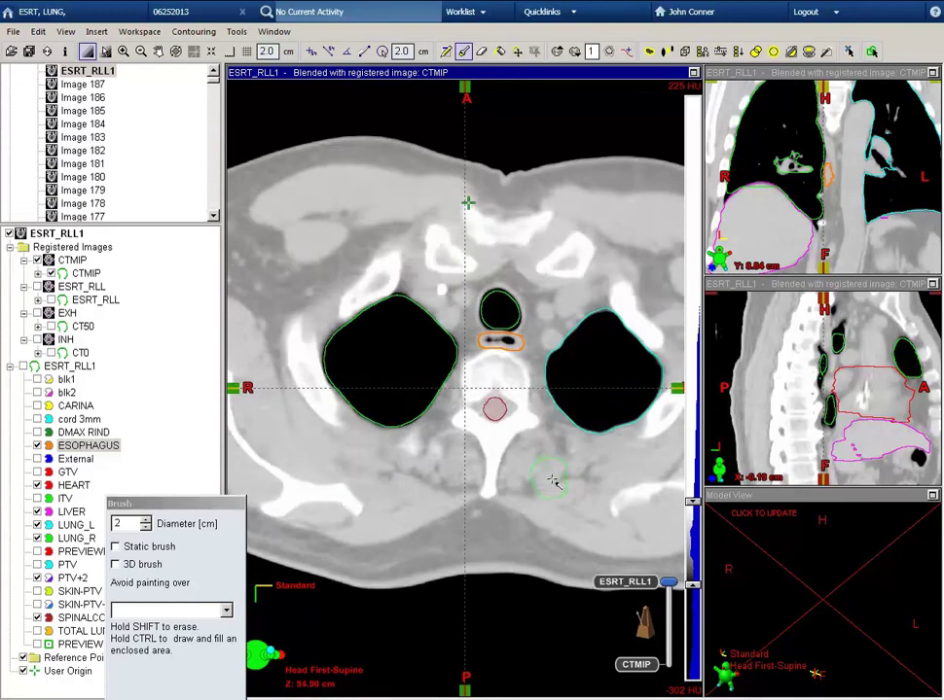
pyautogui.scroll(-13, 553, 482)
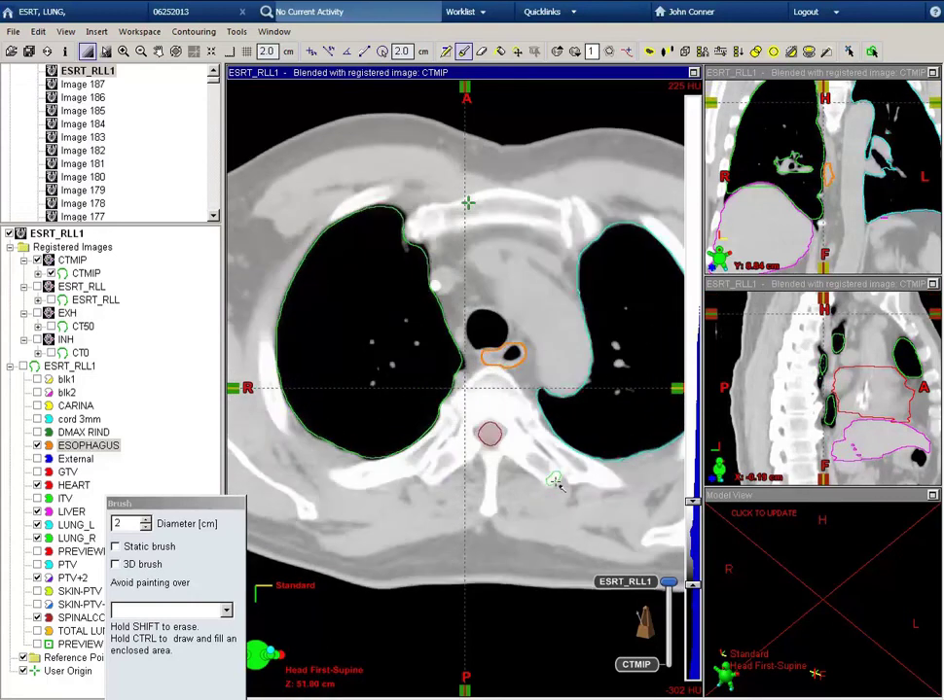
pyautogui.scroll(-3, 554, 484)
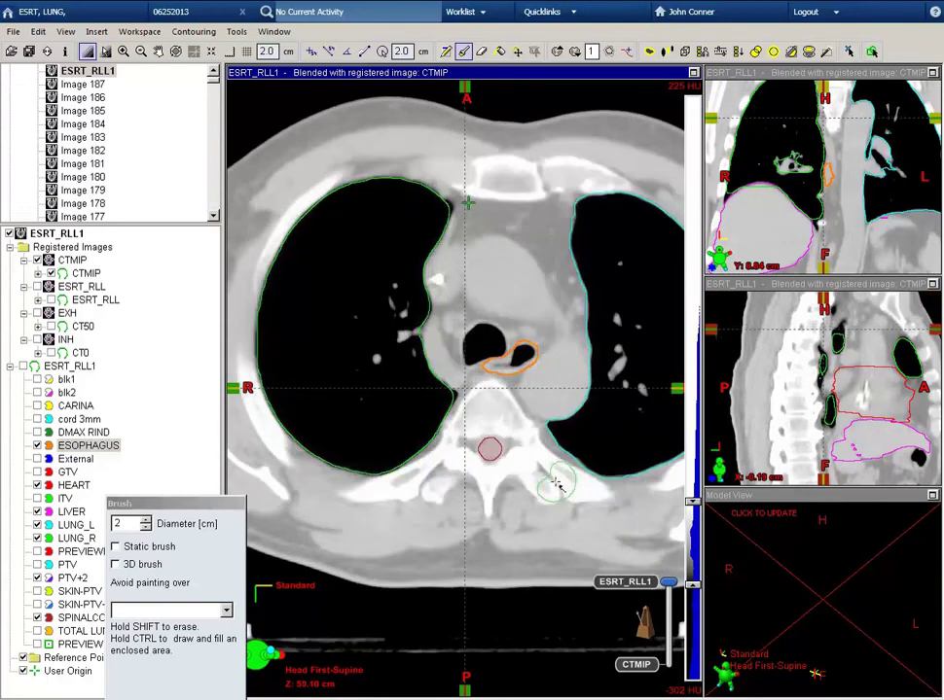
pyautogui.scroll(-3, 555, 483)
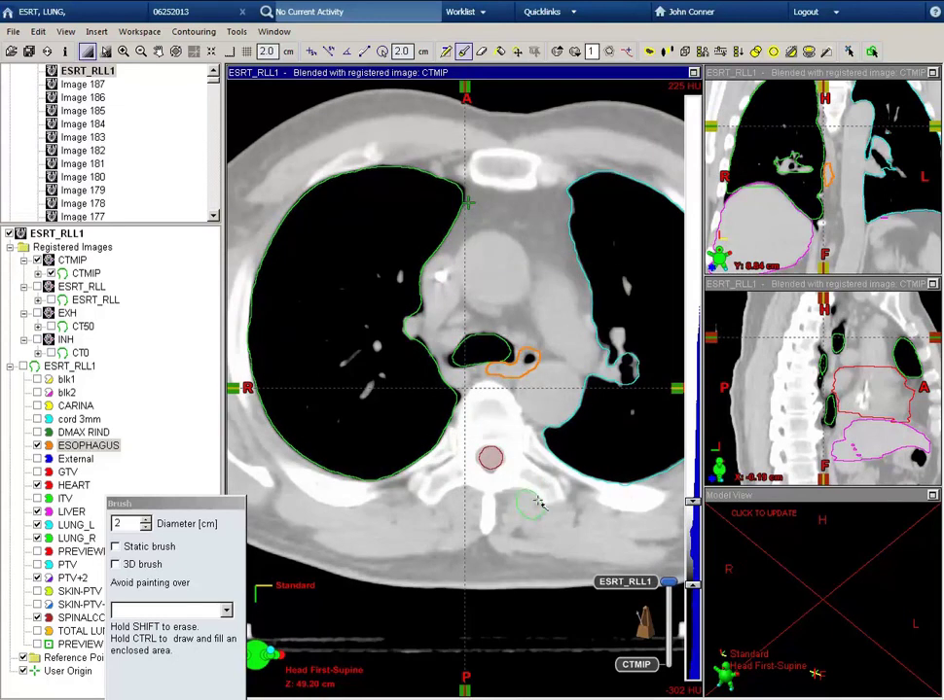
pyautogui.press('alt')
pyautogui.press('alt')
pyautogui.press('alt')
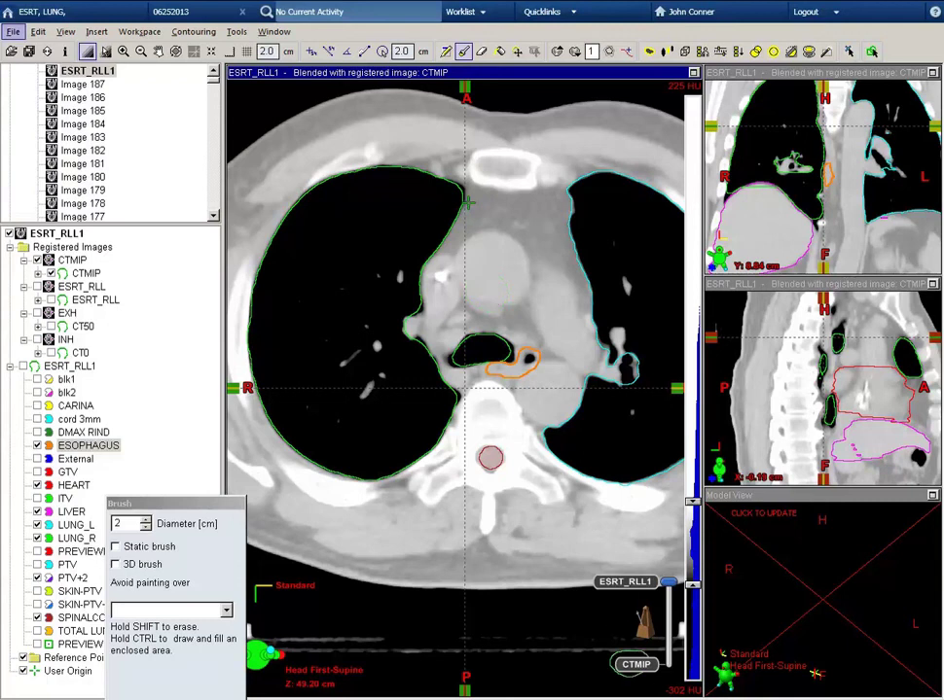
pyautogui.press('alt')
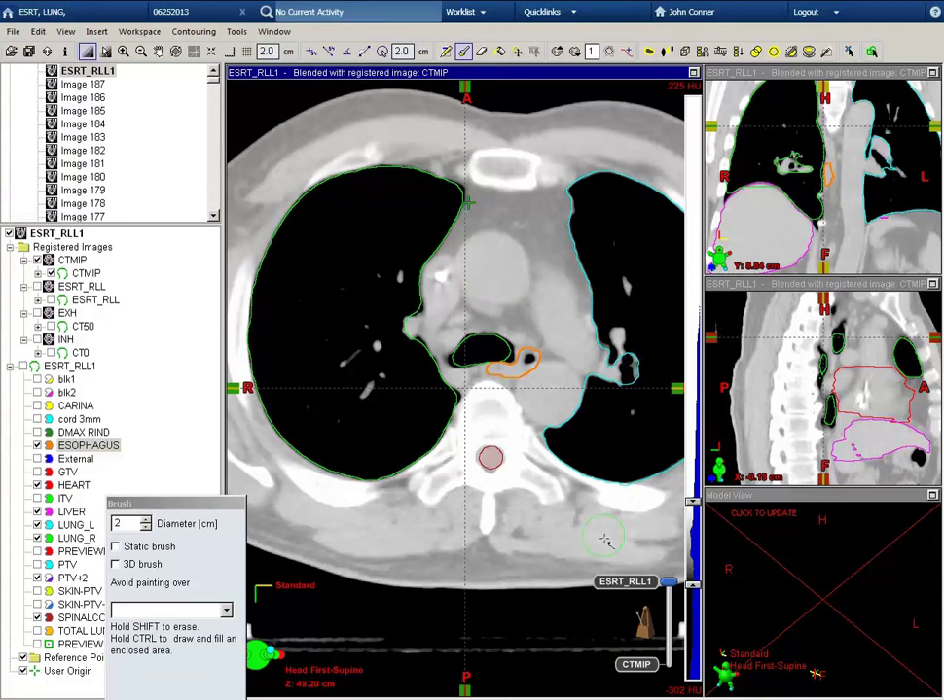